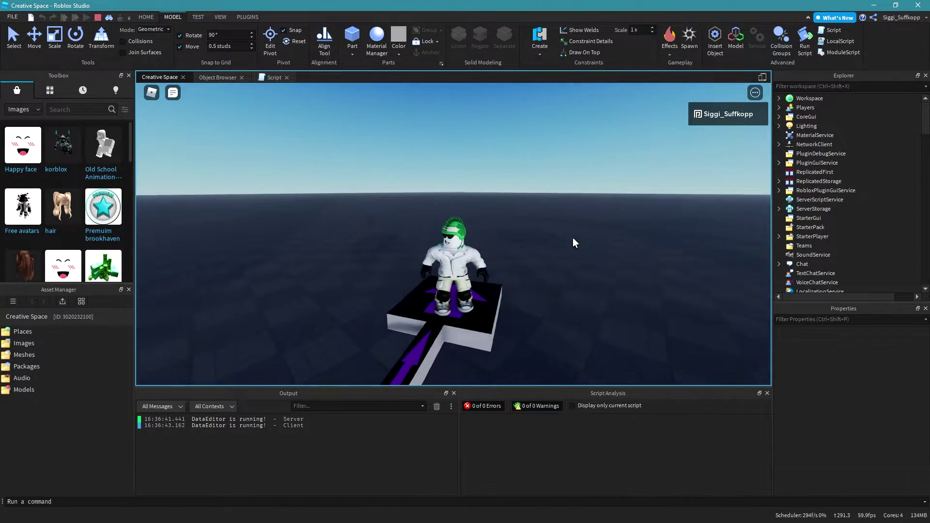
Ride the rotating platform with the purple arrow in the running playtest and examine its motion from different angles
{"action": "key", "text": "Left"}
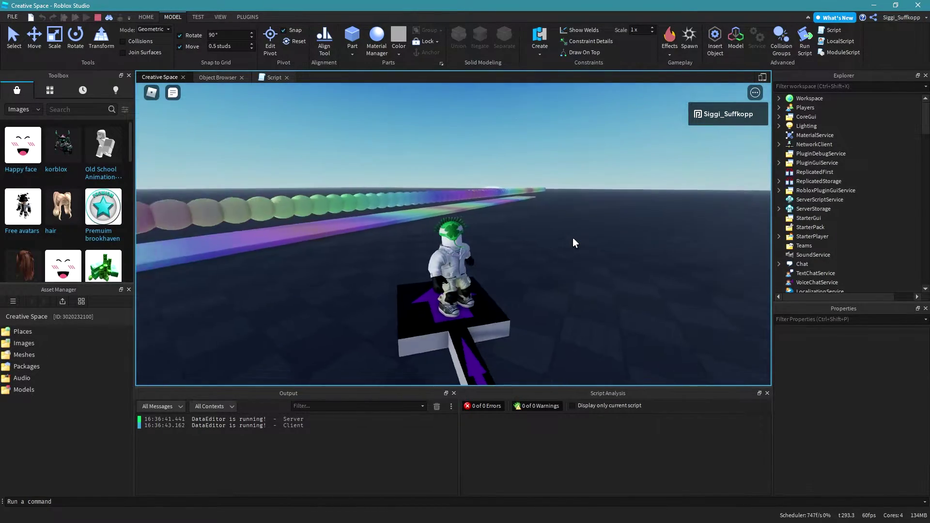
{"action": "key", "text": "Left"}
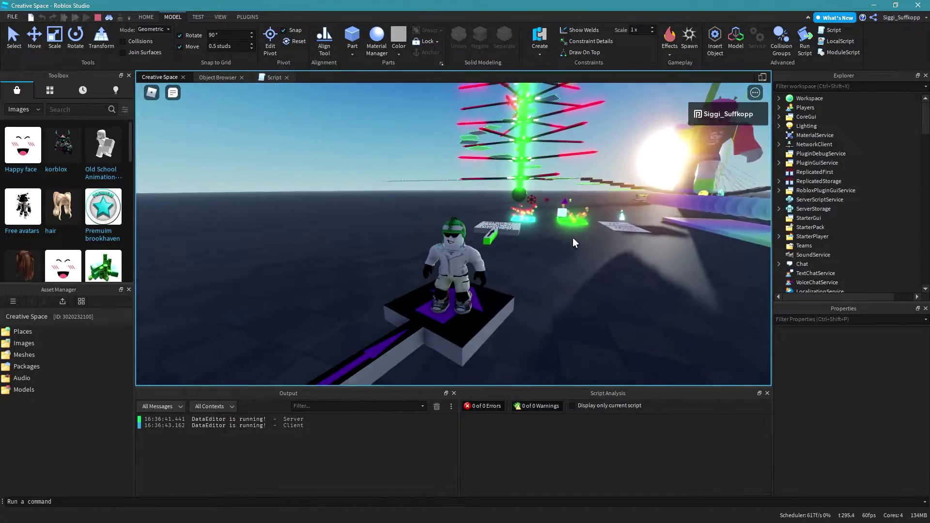
{"action": "right_click_drag", "start_coordinate": [573, 237], "coordinate": [572, 237]}
{"action": "key", "text": "Left"}
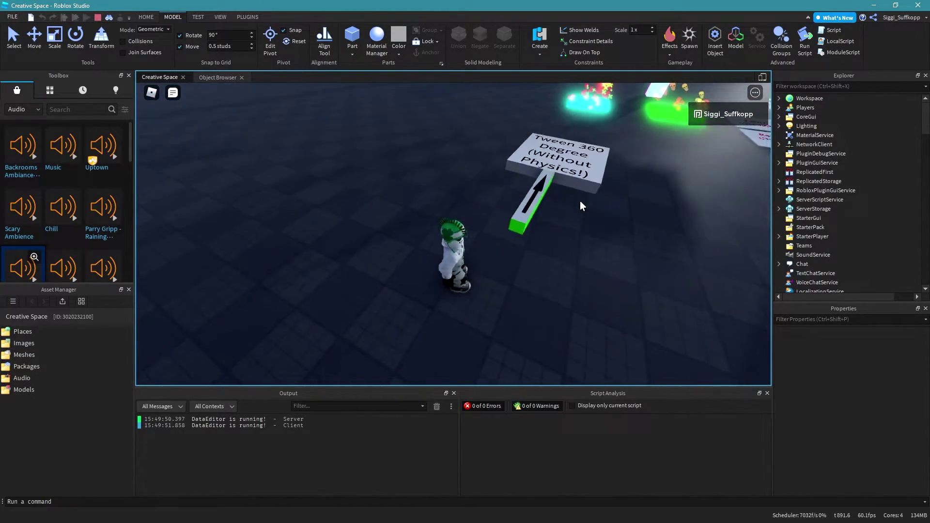
Walk and jump the character around the Tween 360 Degree (Without Physics!) platform to examine how its rotation affects the character
{"action": "key", "text": "w"}
{"action": "right_click_drag", "start_coordinate": [580, 202], "coordinate": [581, 201]}
{"action": "key", "text": "Left"}
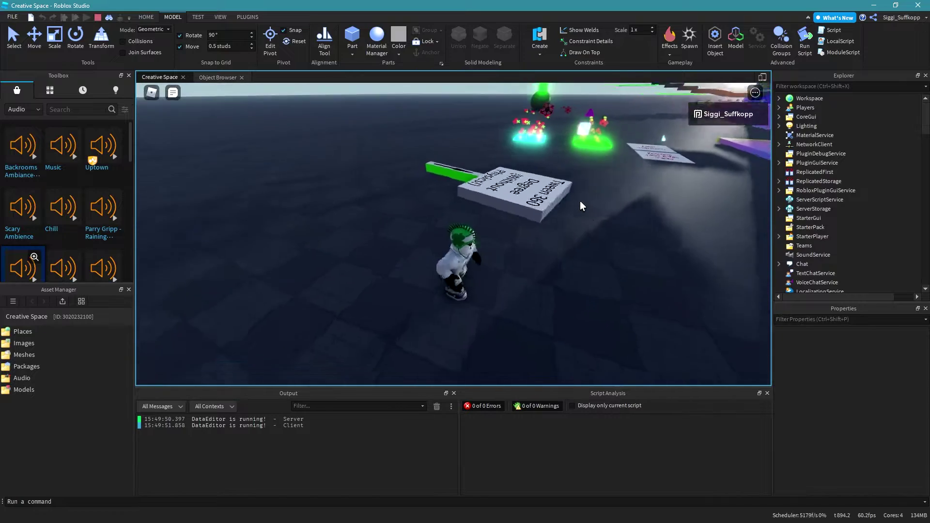
{"action": "key", "text": "Left"}
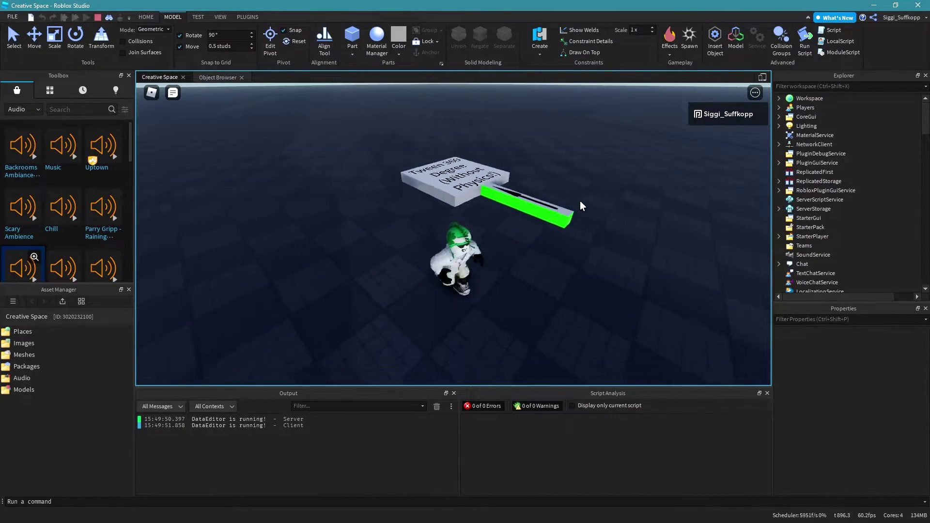
{"action": "right_click_drag", "start_coordinate": [580, 201], "coordinate": [580, 200]}
{"action": "key", "text": "w"}
{"action": "key", "text": "space"}
{"action": "key", "text": "s"}
{"action": "key", "text": "d"}
{"action": "key", "text": "w"}
{"action": "key", "text": "w"}
{"action": "key", "text": "space"}
{"action": "key", "text": "s"}
{"action": "key", "text": "w"}
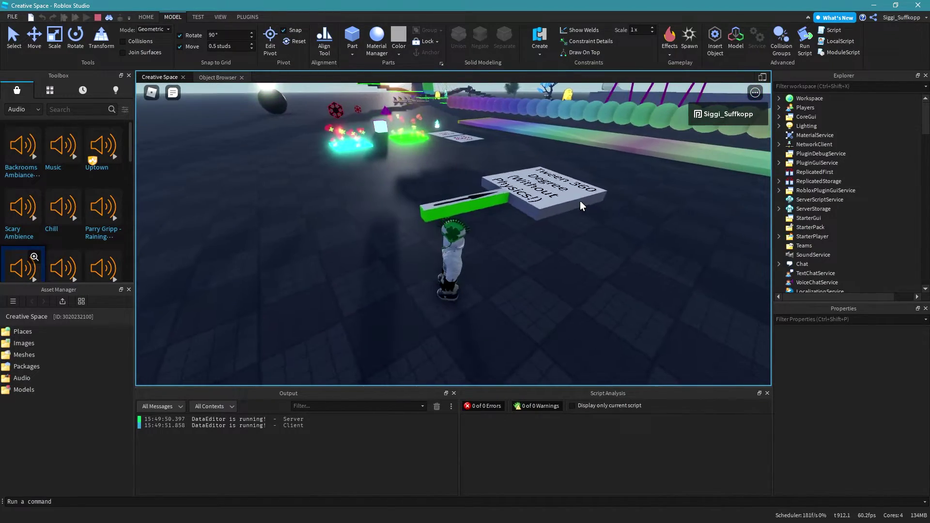
{"action": "right_click_drag", "start_coordinate": [580, 201], "coordinate": [580, 201]}
{"action": "key", "text": "s"}
{"action": "key", "text": "d"}
{"action": "key", "text": "w"}
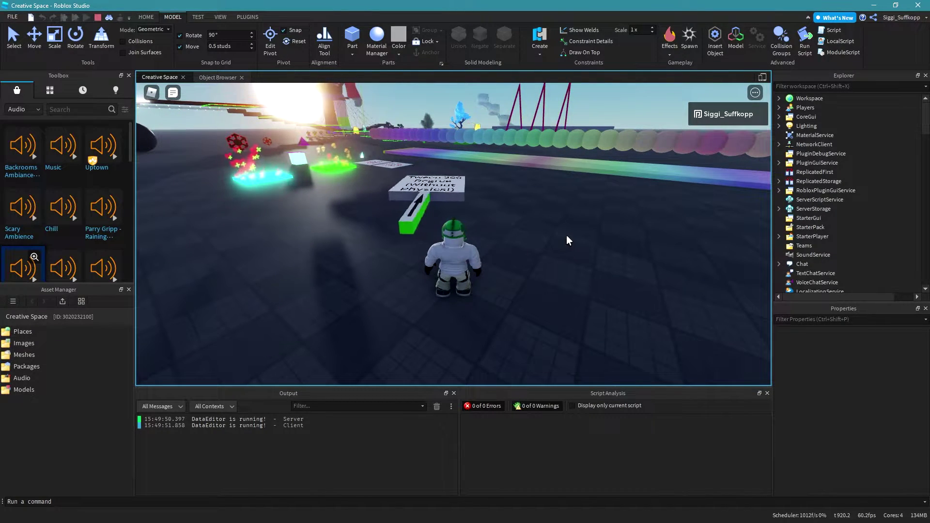
{"action": "right_click_drag", "start_coordinate": [574, 236], "coordinate": [574, 236]}
{"action": "key", "text": "Left"}
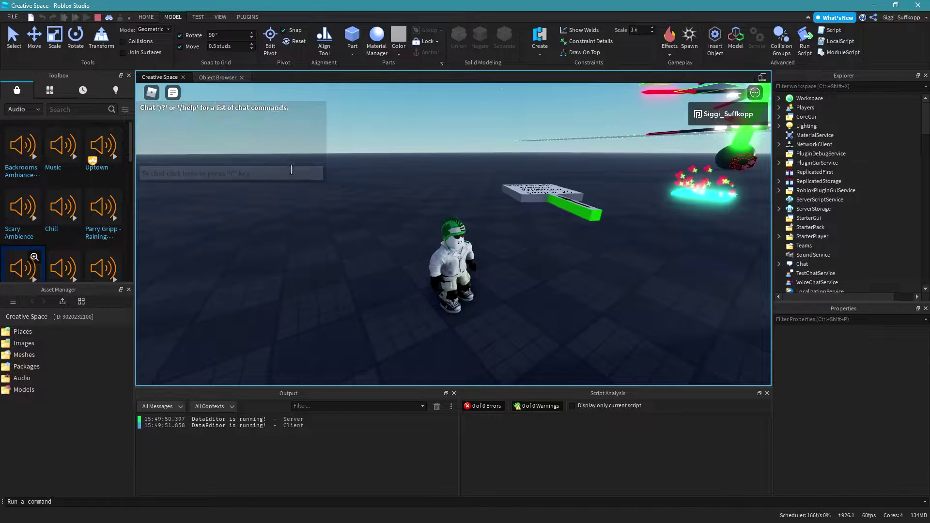
Stop the playtest and add a folder named PhysicsRotation to the Workspace
{"action": "left_click", "coordinate": [98, 18]}
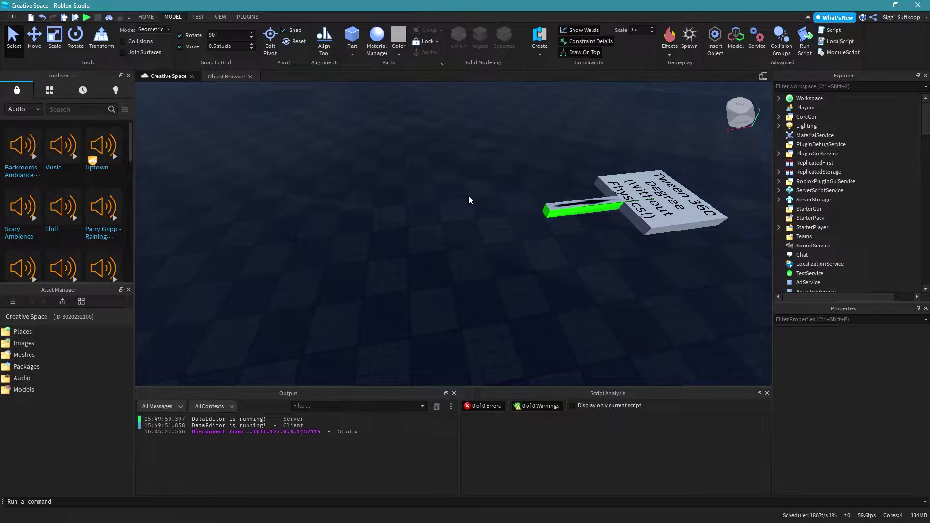
{"action": "left_click", "coordinate": [779, 98]}
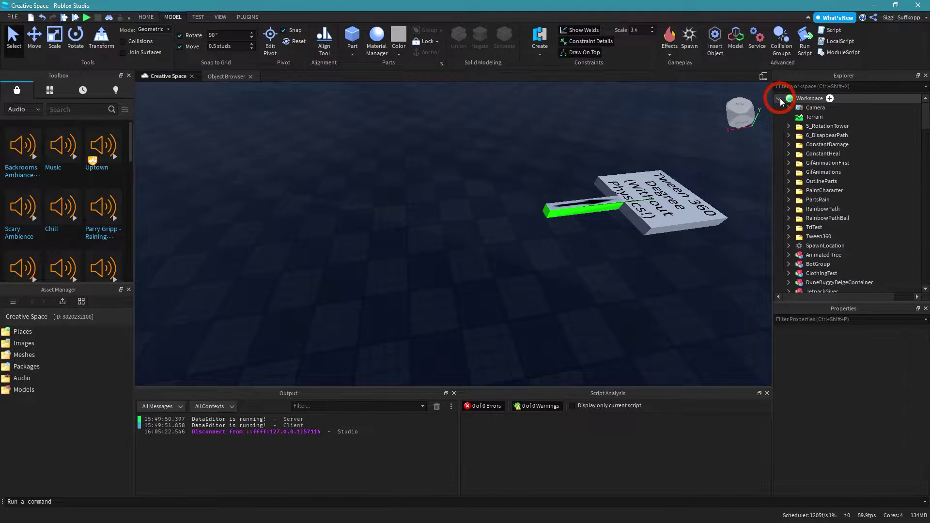
{"action": "left_click", "coordinate": [830, 99]}
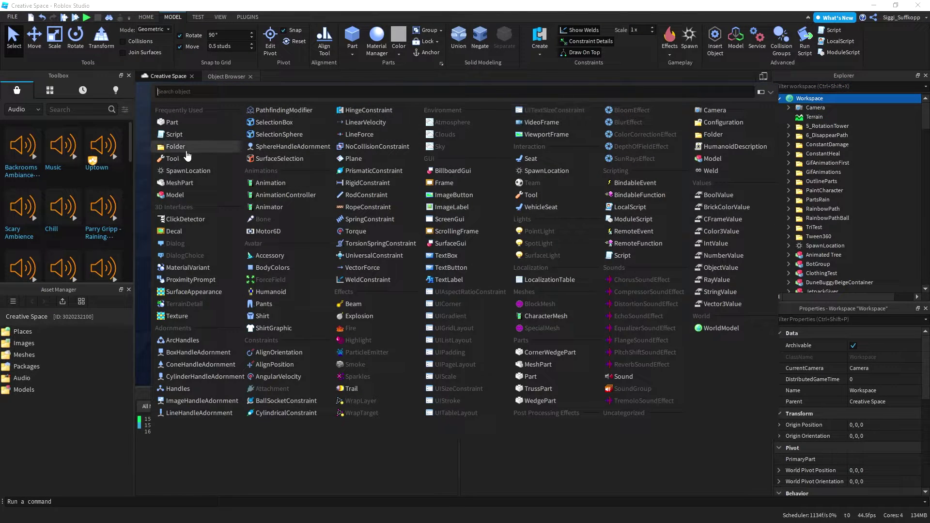
{"action": "left_click", "coordinate": [184, 150]}
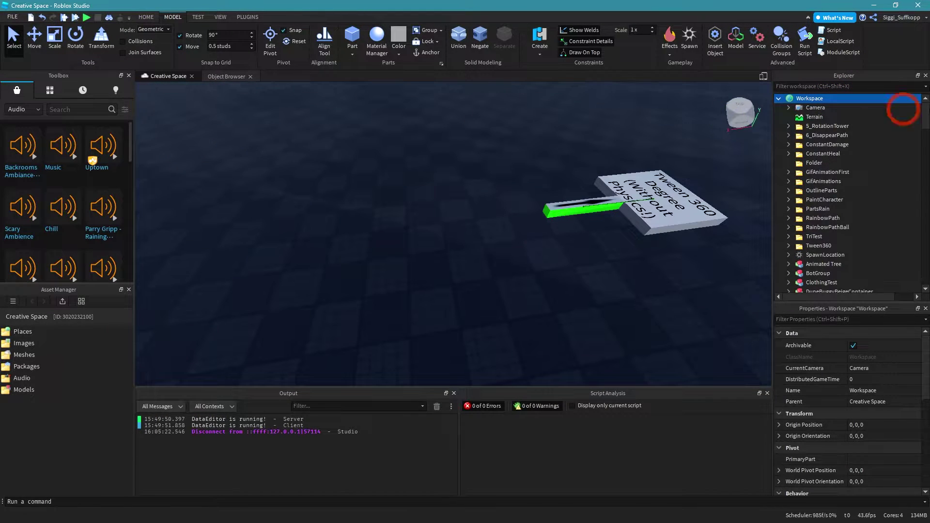
{"action": "left_click", "coordinate": [806, 167]}
{"action": "left_click", "coordinate": [897, 369]}
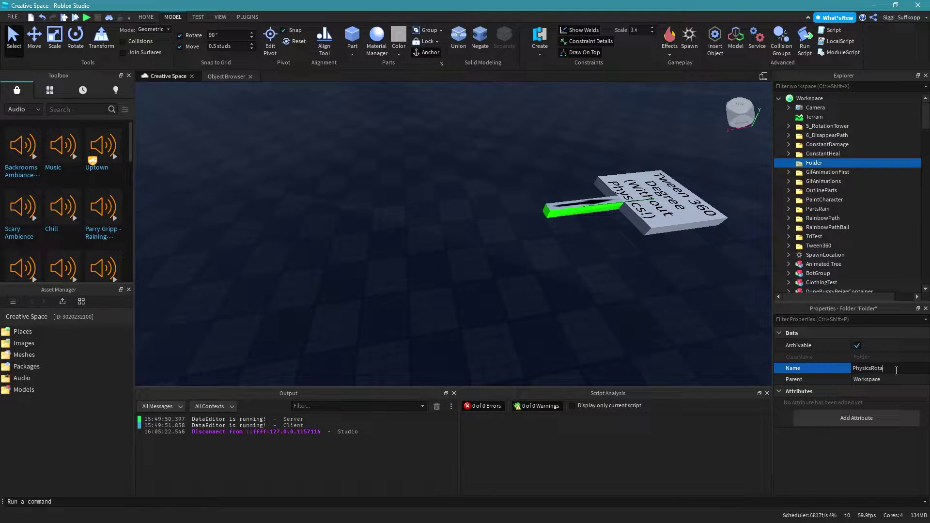
{"action": "key", "text": "Return"}
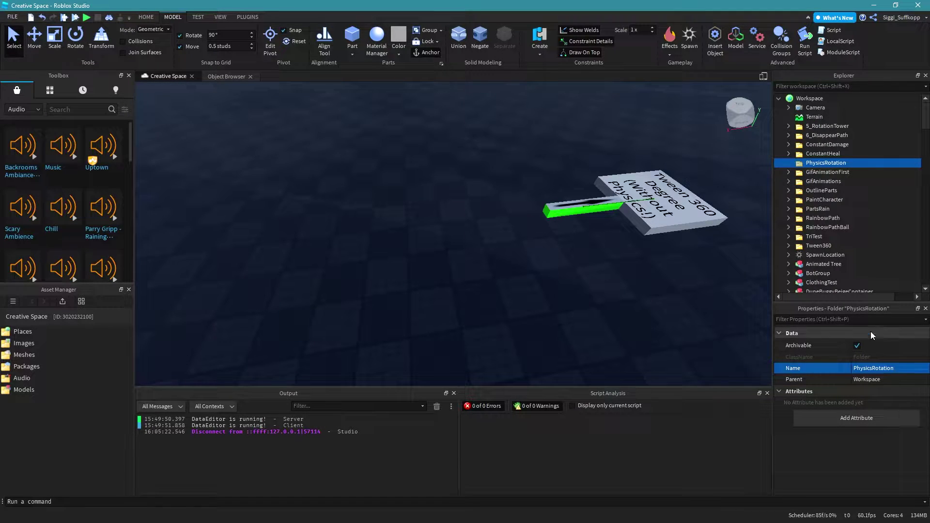
Insert a part into the PhysicsRotation folder and set its size to 1, 1, 1
{"action": "left_click", "coordinate": [854, 164]}
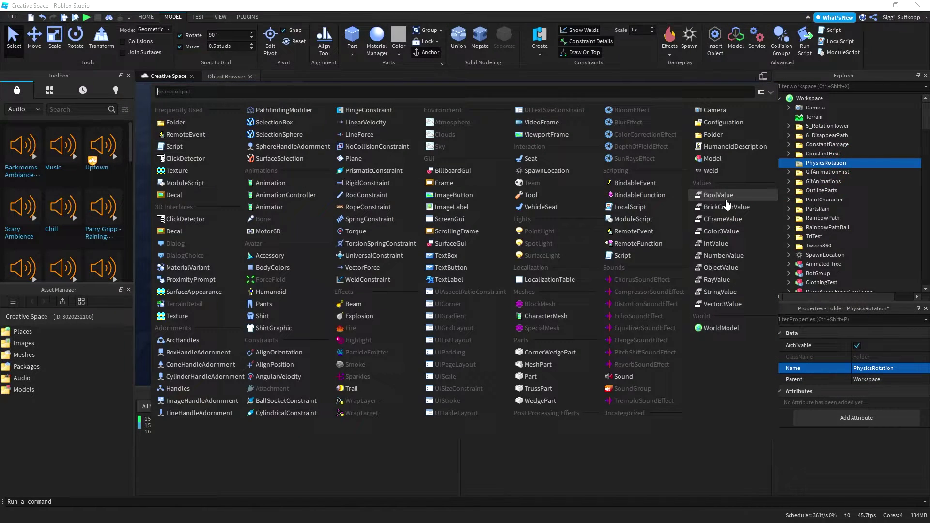
{"action": "left_click", "coordinate": [522, 377]}
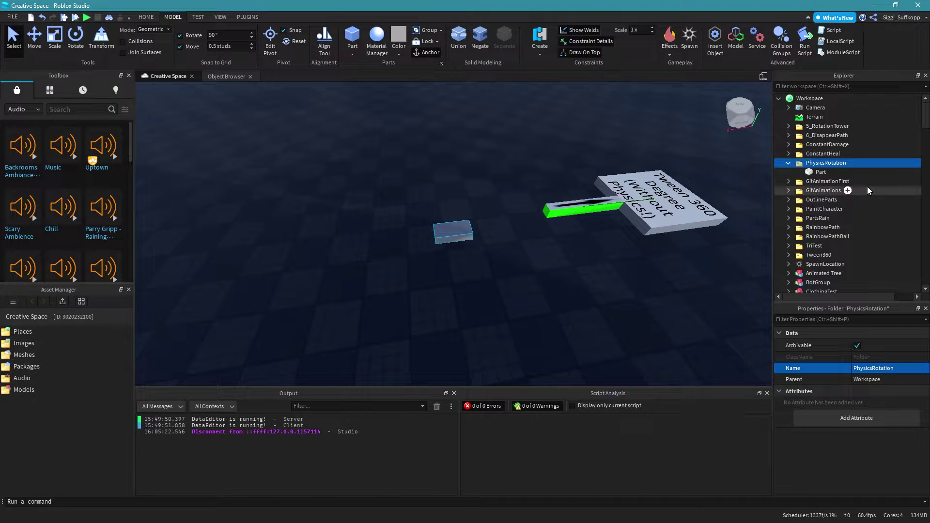
{"action": "left_click", "coordinate": [816, 172]}
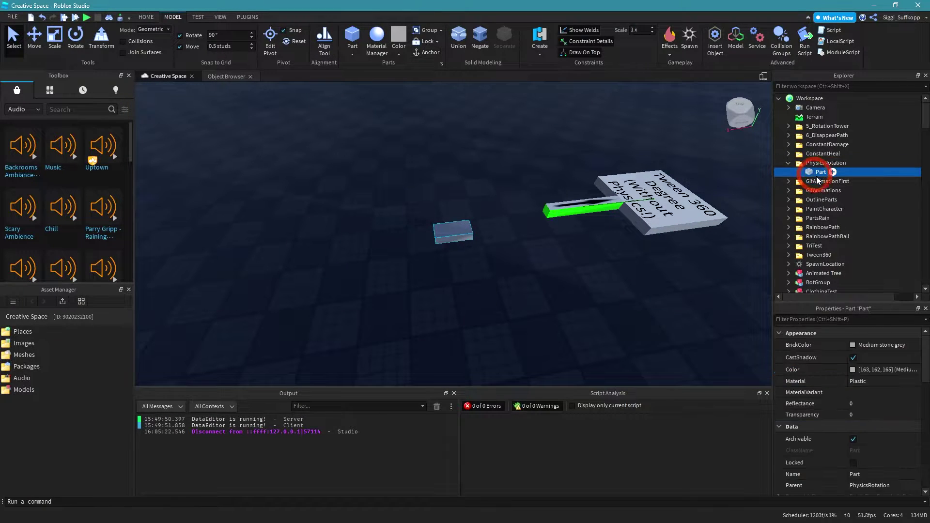
{"action": "scroll", "coordinate": [900, 371], "scroll_direction": "down", "scroll_amount": 2}
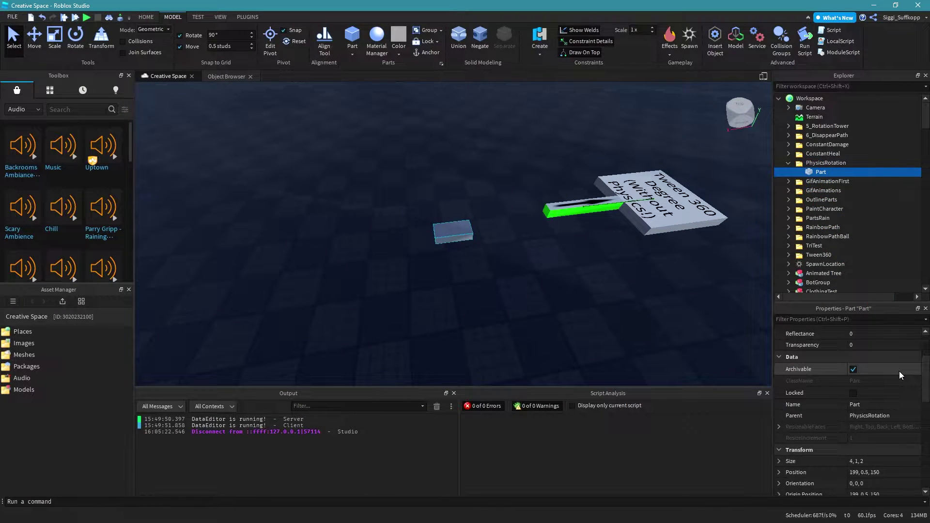
{"action": "left_click", "coordinate": [870, 461]}
{"action": "type", "text": "1, "}
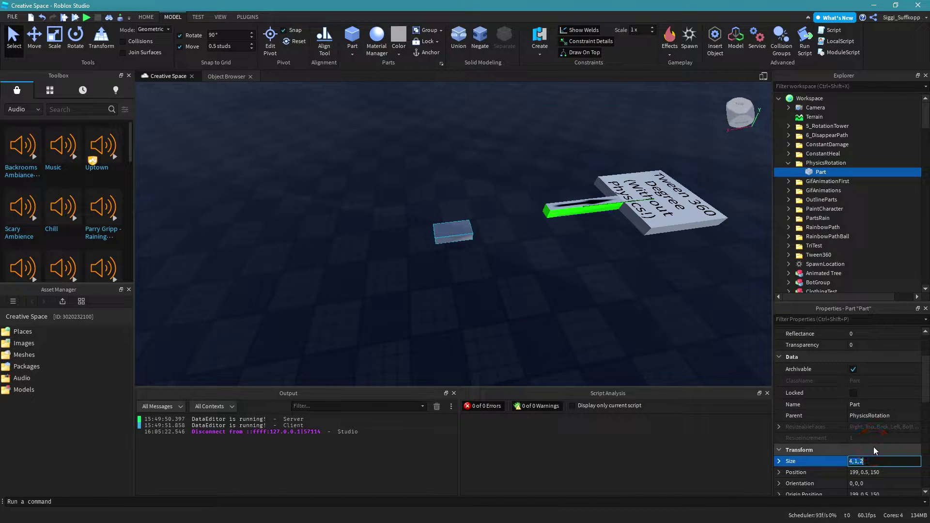
{"action": "type", "text": "1, 1"}
{"action": "key", "text": "Return"}
Colour the small cube New Yeller and set its transparency to 0.6
{"action": "right_click_drag", "start_coordinate": [560, 312], "coordinate": [560, 312]}
{"action": "scroll", "coordinate": [821, 391], "scroll_direction": "up", "scroll_amount": 3}
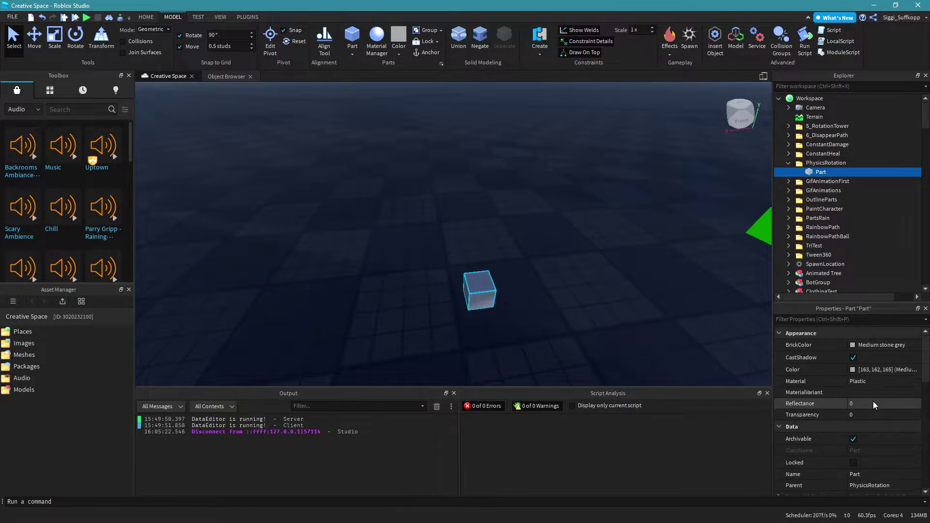
{"action": "left_click", "coordinate": [854, 345]}
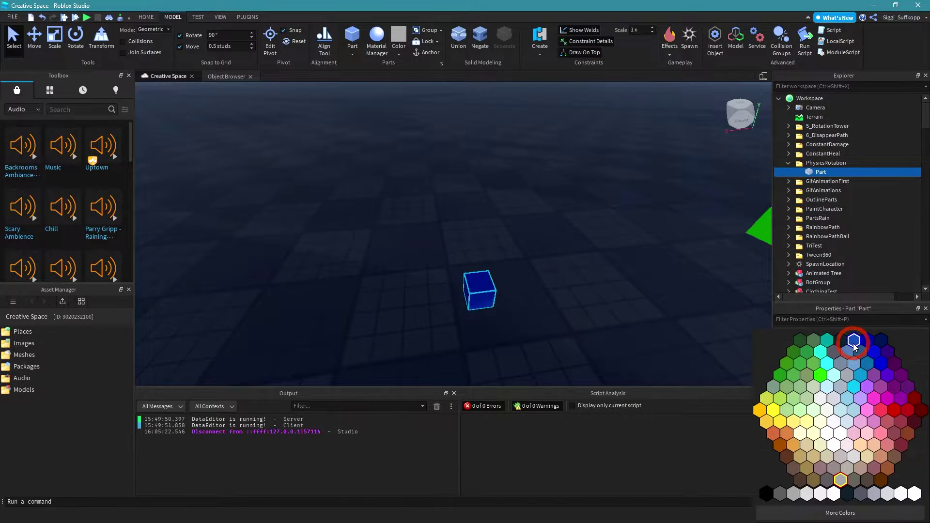
{"action": "left_click", "coordinate": [773, 411]}
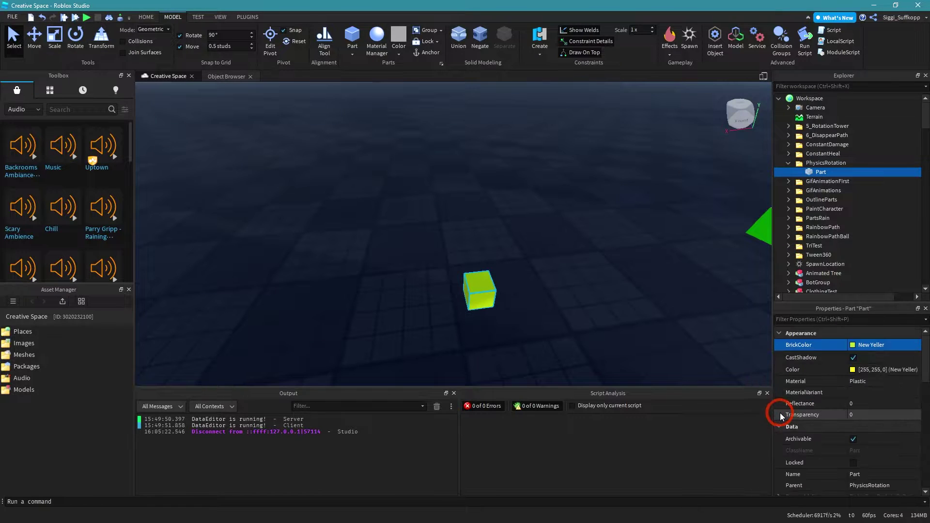
{"action": "left_click", "coordinate": [859, 415]}
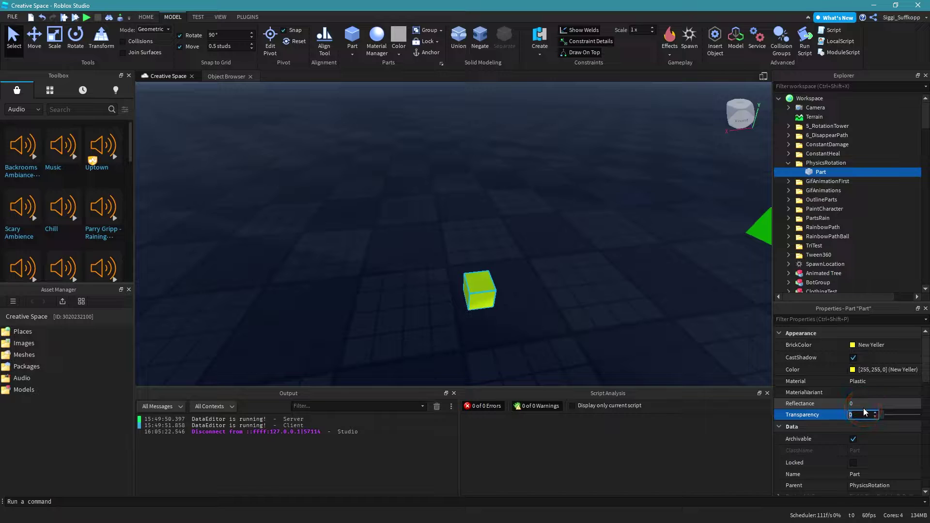
{"action": "type", "text": "0.6"}
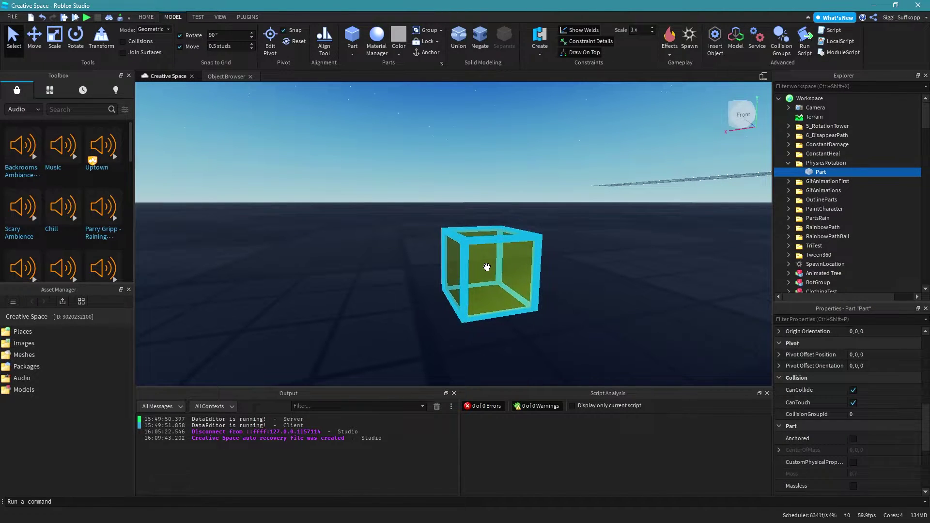
Rename the yellow cube AnchorPart and anchor it
{"action": "left_click_drag", "start_coordinate": [929, 430], "coordinate": [922, 348]}
{"action": "scroll", "coordinate": [901, 416], "scroll_direction": "down", "scroll_amount": 3}
{"action": "left_click", "coordinate": [874, 370]}
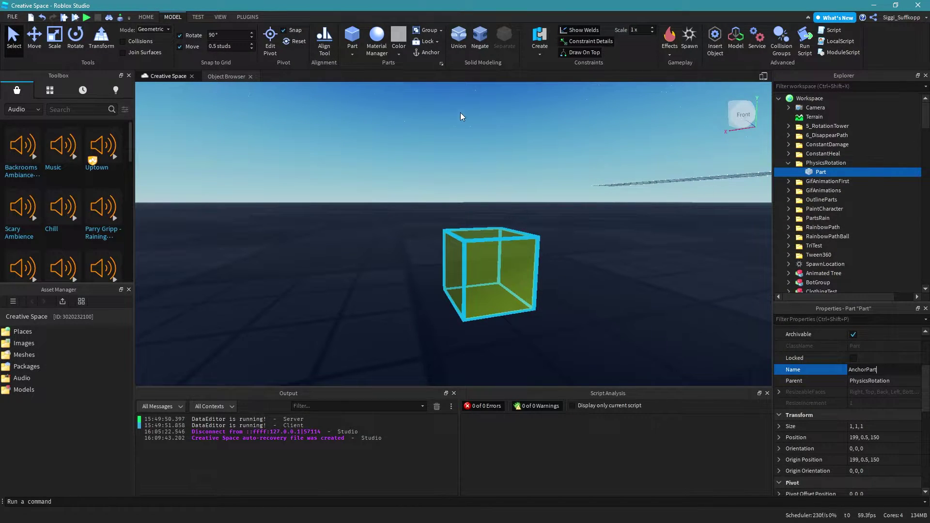
{"action": "left_click", "coordinate": [429, 53]}
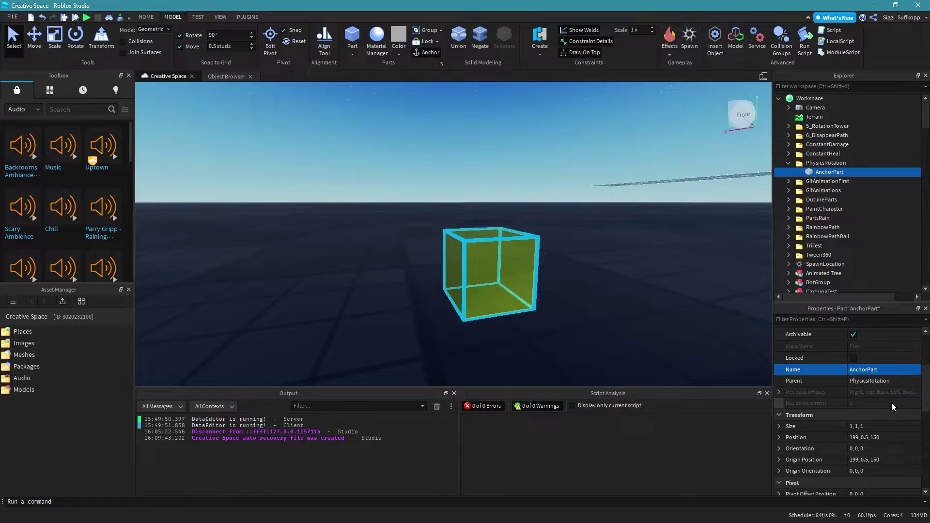
Turn off CanCollide and CanTouch for AnchorPart
{"action": "scroll", "coordinate": [888, 429], "scroll_direction": "down", "scroll_amount": 3}
{"action": "scroll", "coordinate": [888, 429], "scroll_direction": "down", "scroll_amount": 1}
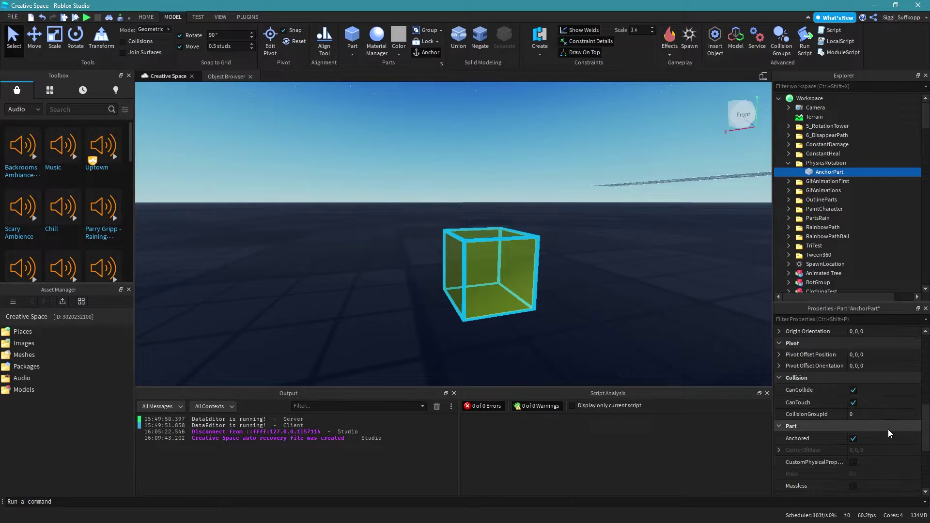
{"action": "left_click", "coordinate": [856, 391]}
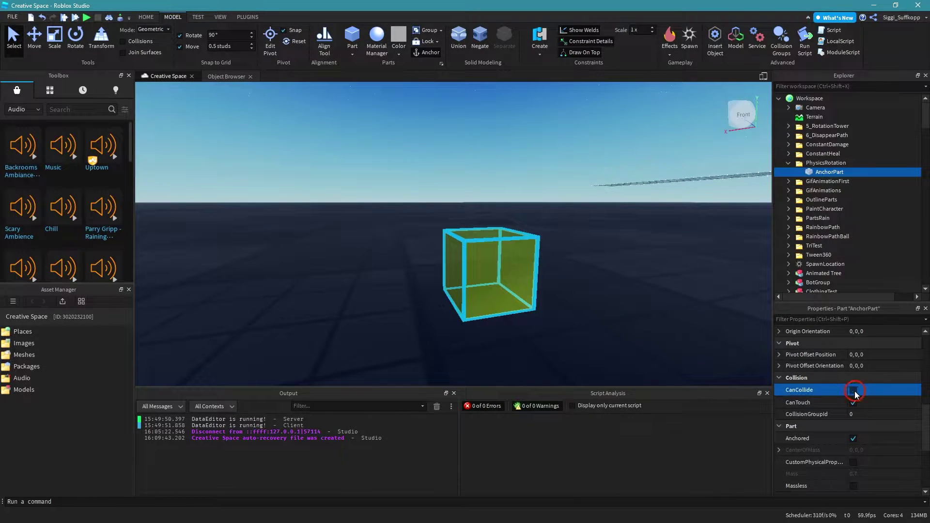
{"action": "left_click", "coordinate": [853, 416]}
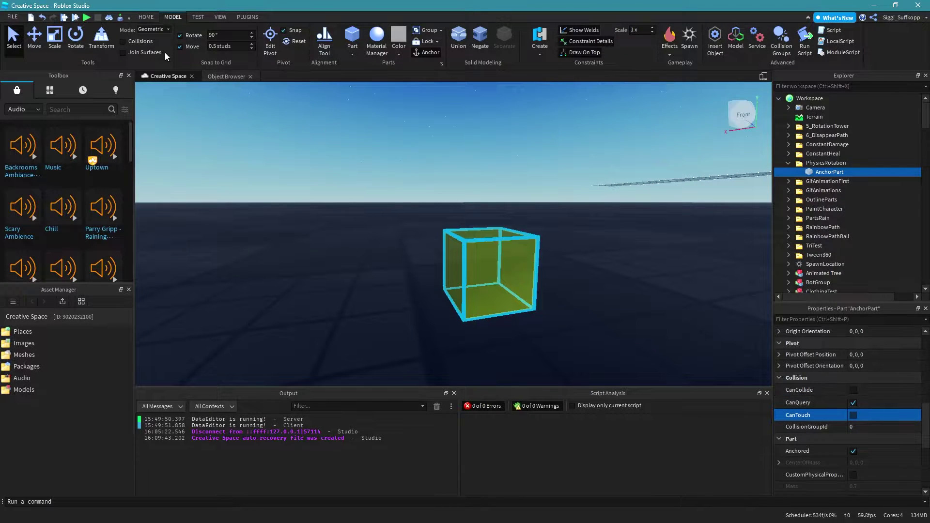
Raise AnchorPart above the ground and move it along its red axis away from the Tween 360 platform
{"action": "left_click", "coordinate": [32, 43]}
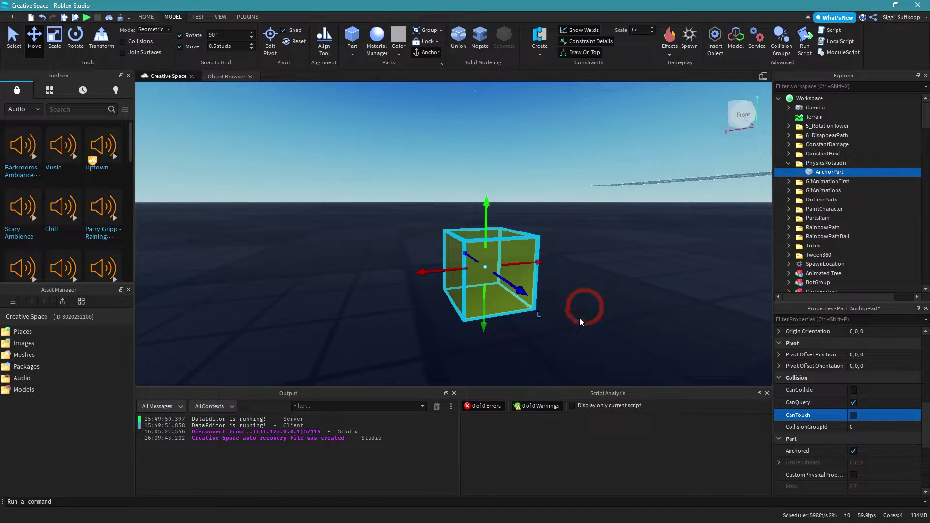
{"action": "left_click_drag", "start_coordinate": [485, 332], "coordinate": [542, 266]}
{"action": "right_click_drag", "start_coordinate": [542, 263], "coordinate": [542, 263]}
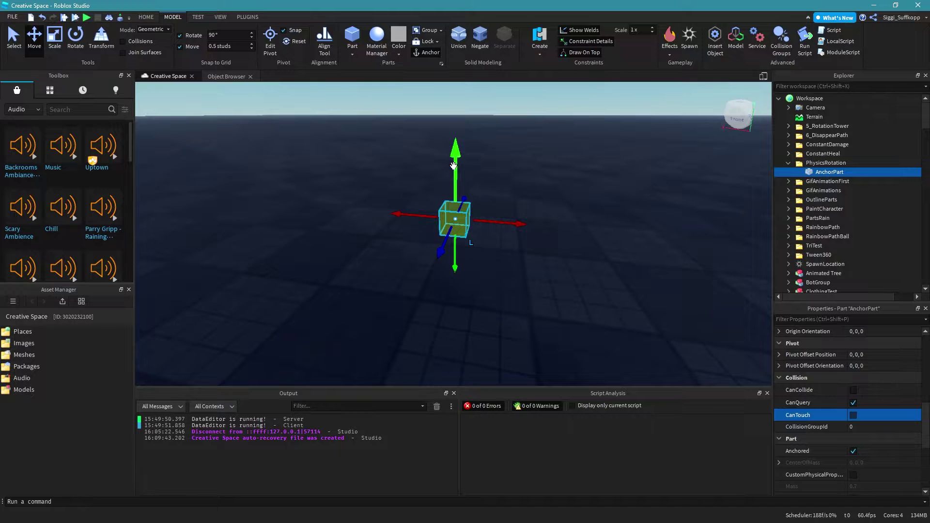
{"action": "left_click_drag", "start_coordinate": [461, 151], "coordinate": [465, 131]}
{"action": "right_click_drag", "start_coordinate": [524, 269], "coordinate": [524, 270]}
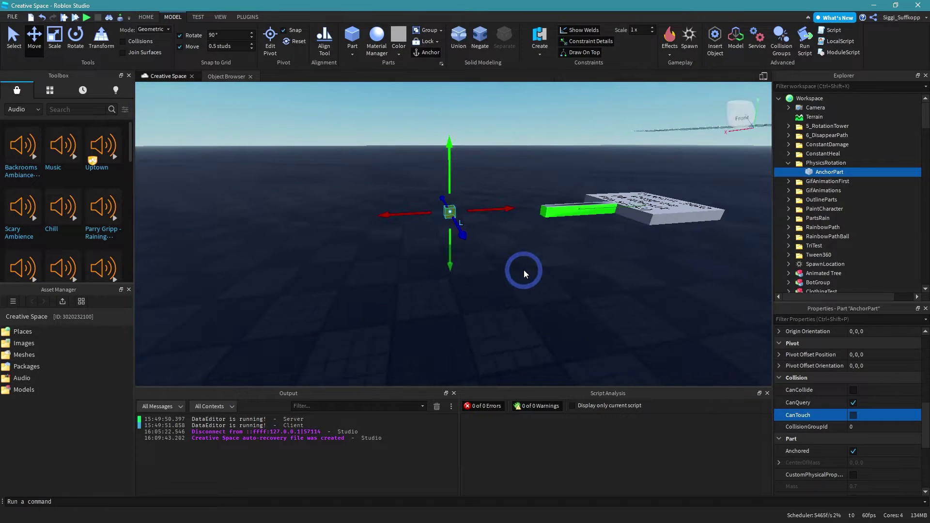
{"action": "left_click_drag", "start_coordinate": [497, 209], "coordinate": [309, 238]}
{"action": "right_click_drag", "start_coordinate": [416, 284], "coordinate": [415, 282]}
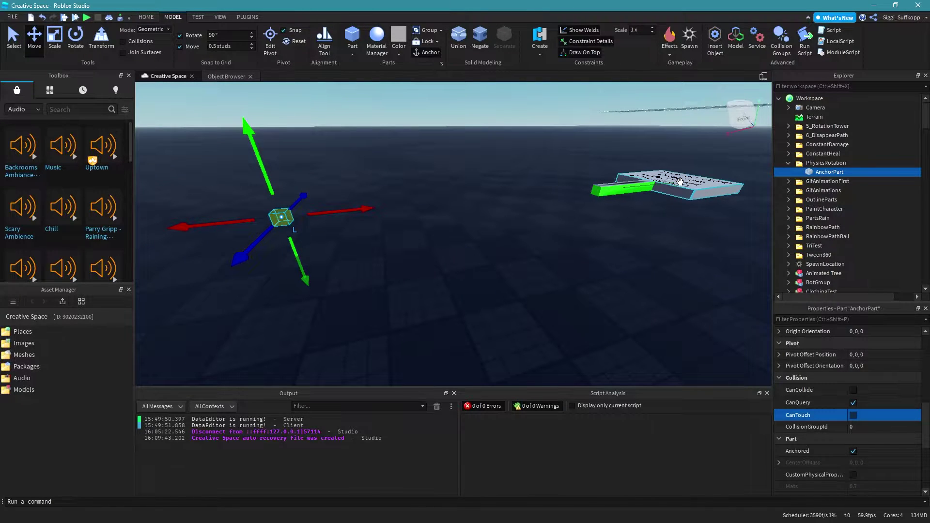
{"action": "key", "text": "f"}
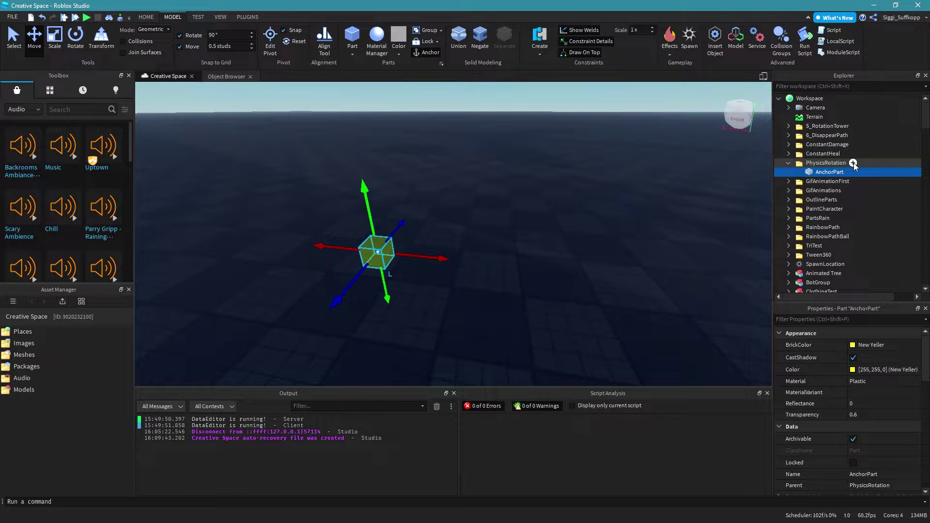
Insert a new block part into the PhysicsRotation folder and move it forward along its blue axis
{"action": "left_click", "coordinate": [853, 163]}
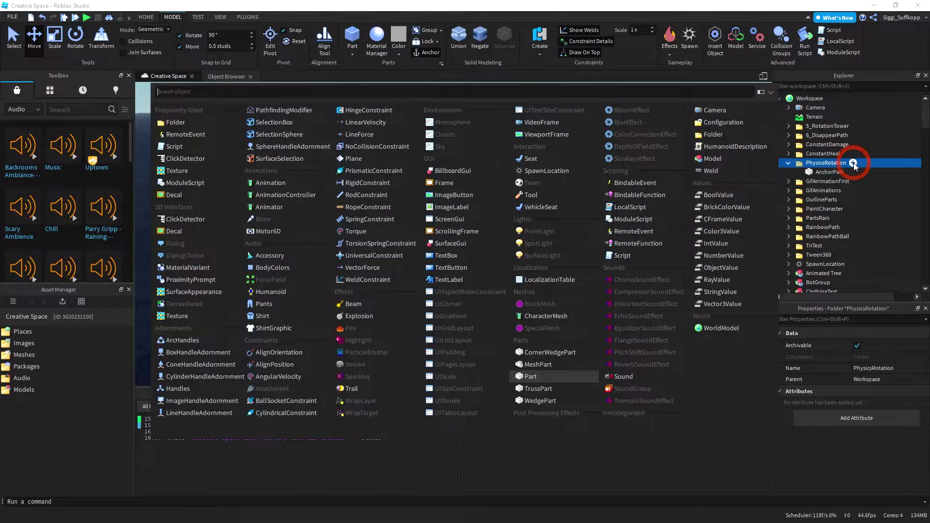
{"action": "left_click", "coordinate": [532, 377]}
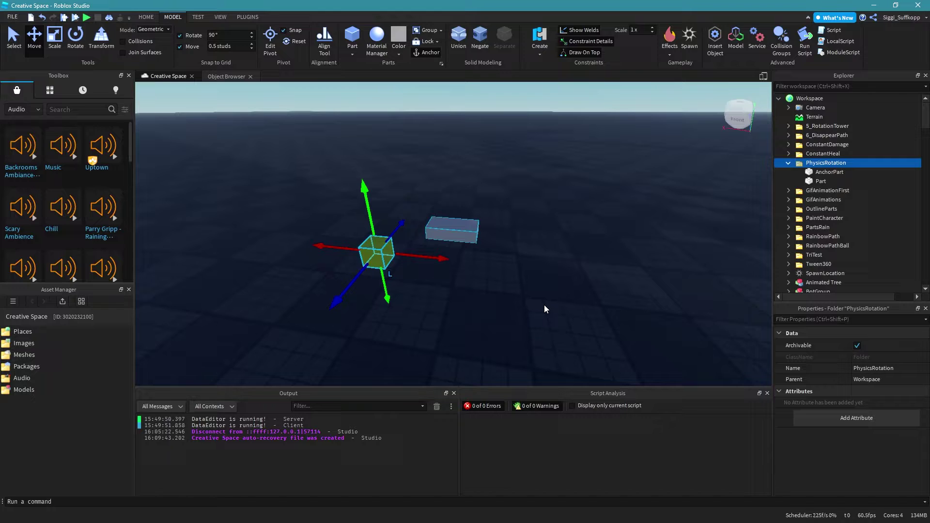
{"action": "left_click", "coordinate": [820, 181]}
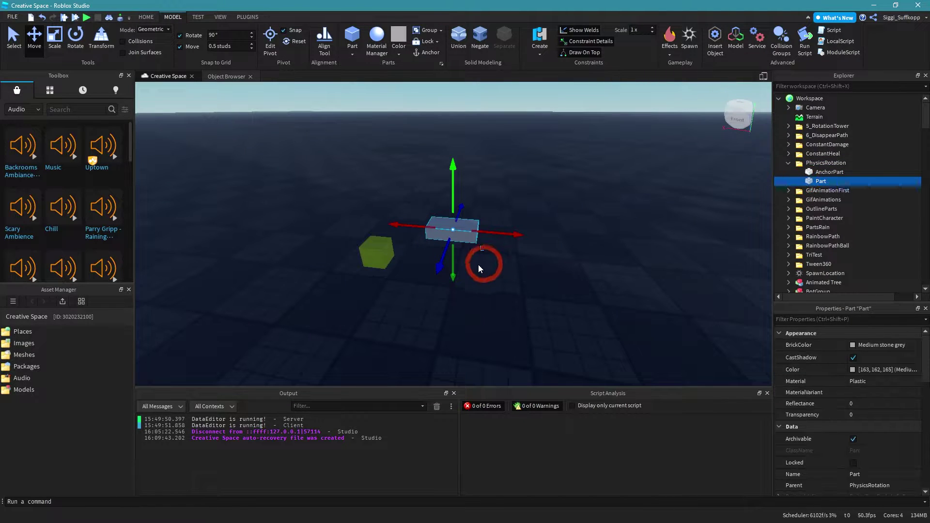
{"action": "left_click_drag", "start_coordinate": [443, 268], "coordinate": [421, 309]}
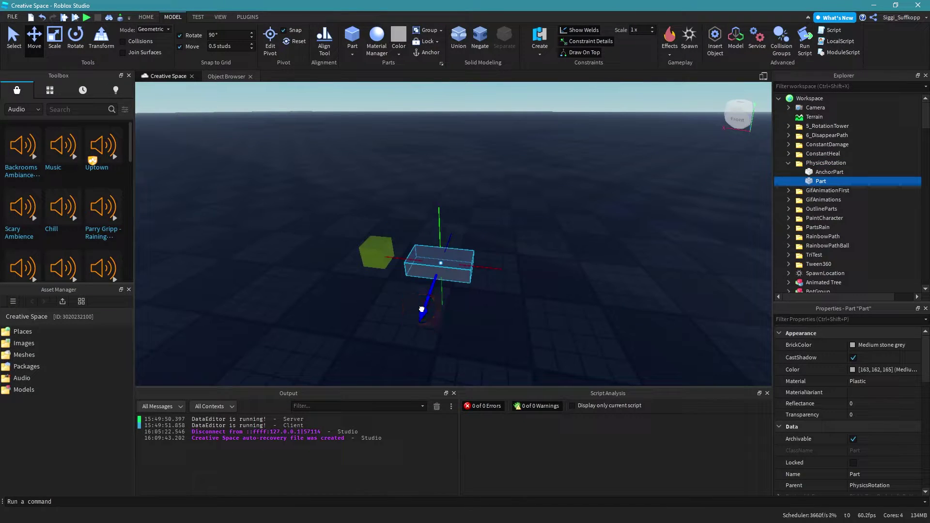
Set the size of the new grey part to 1, 1, 1
{"action": "right_click_drag", "start_coordinate": [565, 305], "coordinate": [566, 306]}
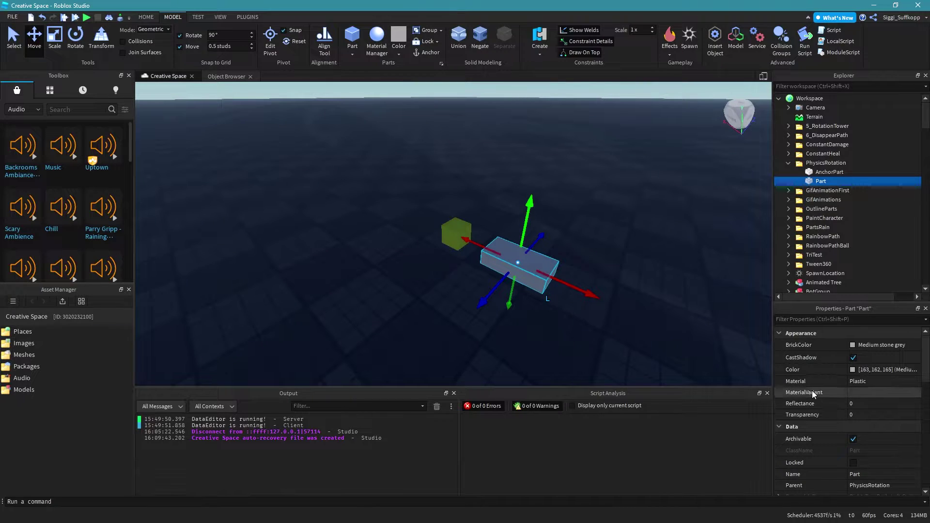
{"action": "scroll", "coordinate": [882, 409], "scroll_direction": "down", "scroll_amount": 5}
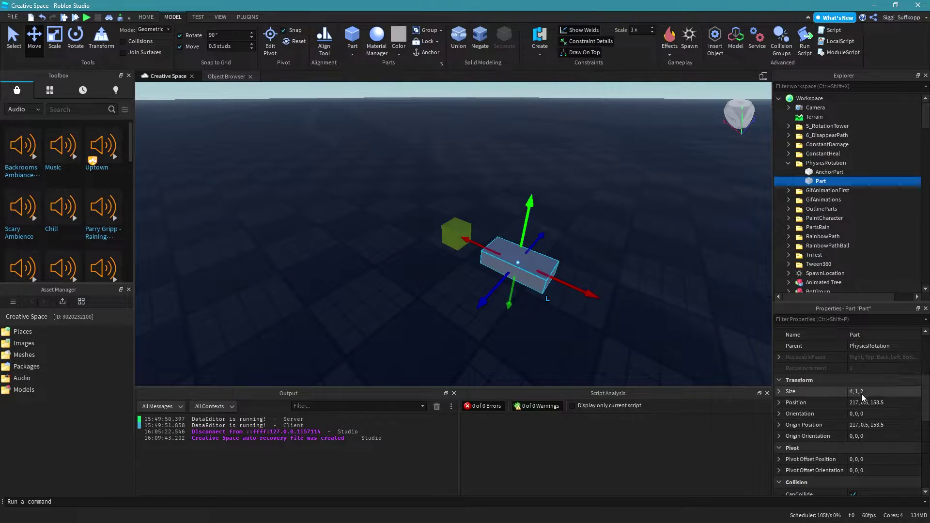
{"action": "left_click", "coordinate": [863, 392]}
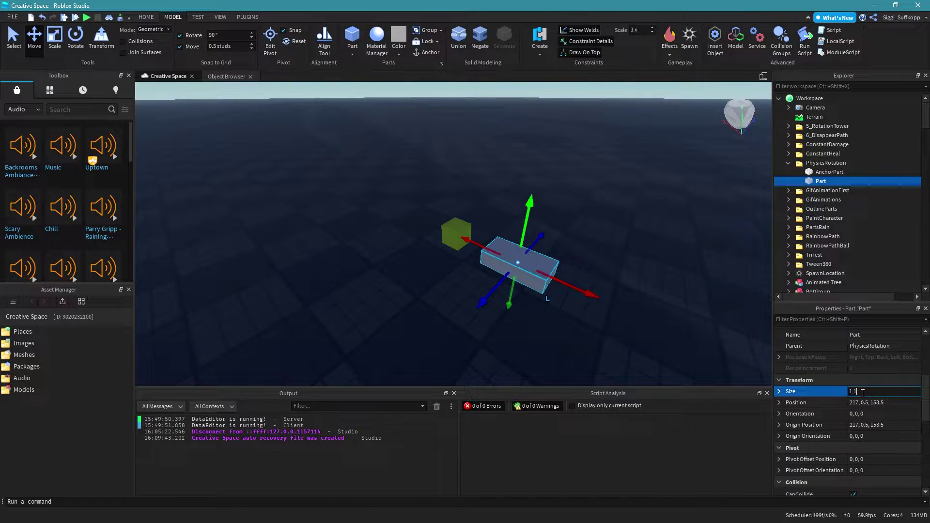
{"action": "type", "text": "1,1,1"}
{"action": "key", "text": "Return"}
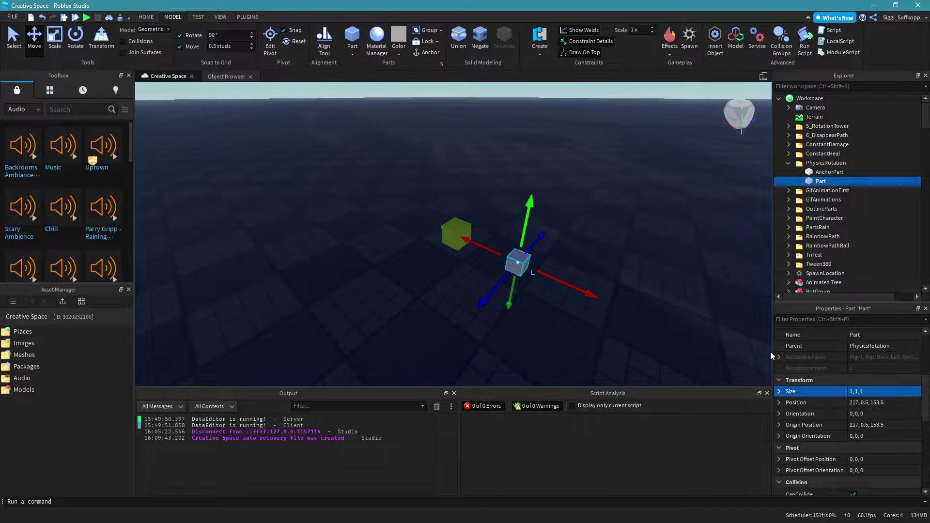
Align the grey part's centre to AnchorPart on the world X, Y and Z axes, relative to the active object
{"action": "right_click_drag", "start_coordinate": [695, 339], "coordinate": [694, 338]}
{"action": "key", "text": "d"}
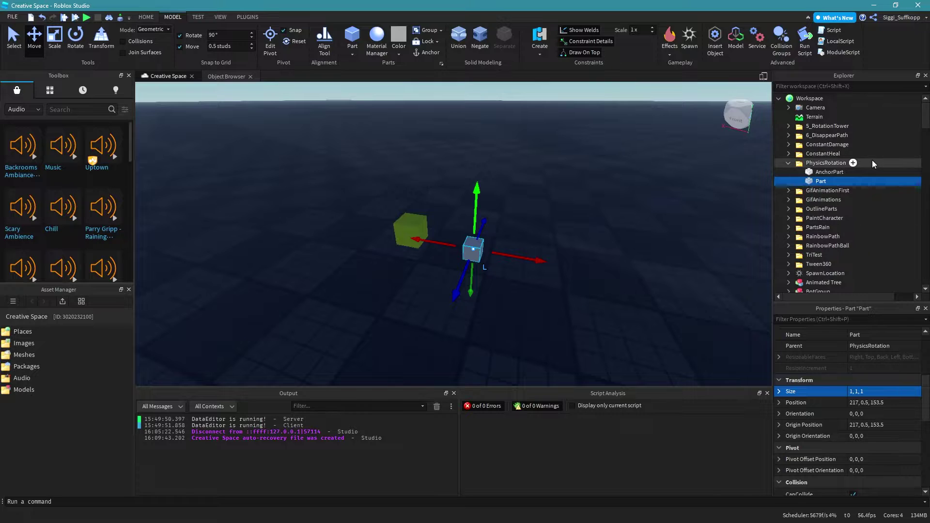
{"action": "left_click", "coordinate": [819, 172]}
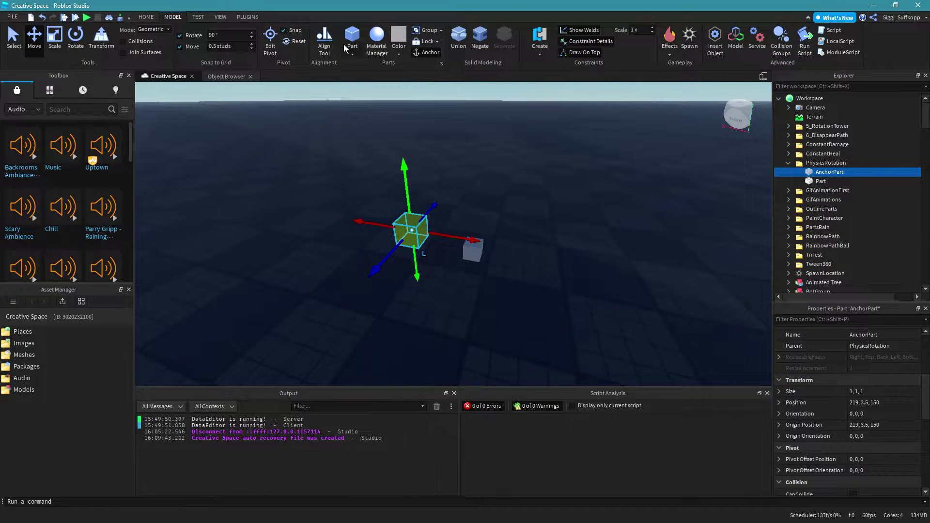
{"action": "left_click", "coordinate": [320, 41]}
{"action": "left_click", "coordinate": [819, 181]}
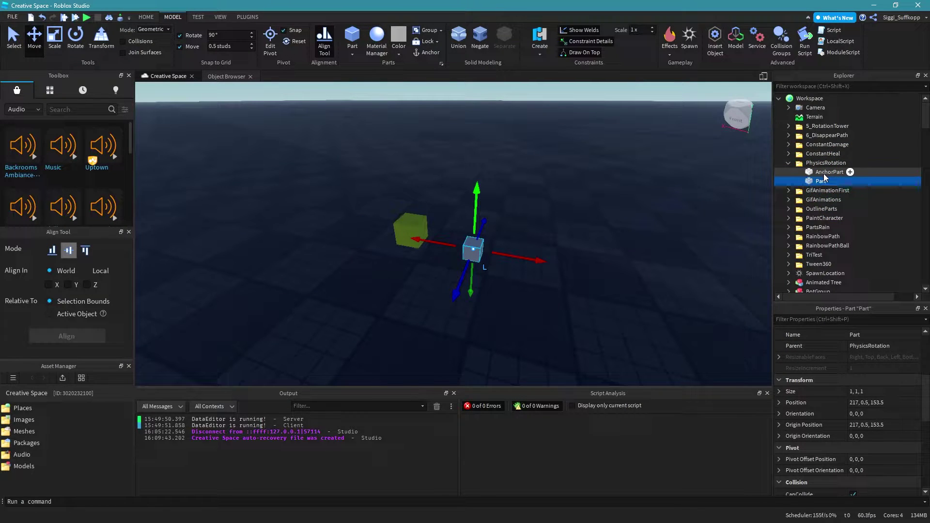
{"action": "left_click", "coordinate": [824, 174], "text": "ctrl"}
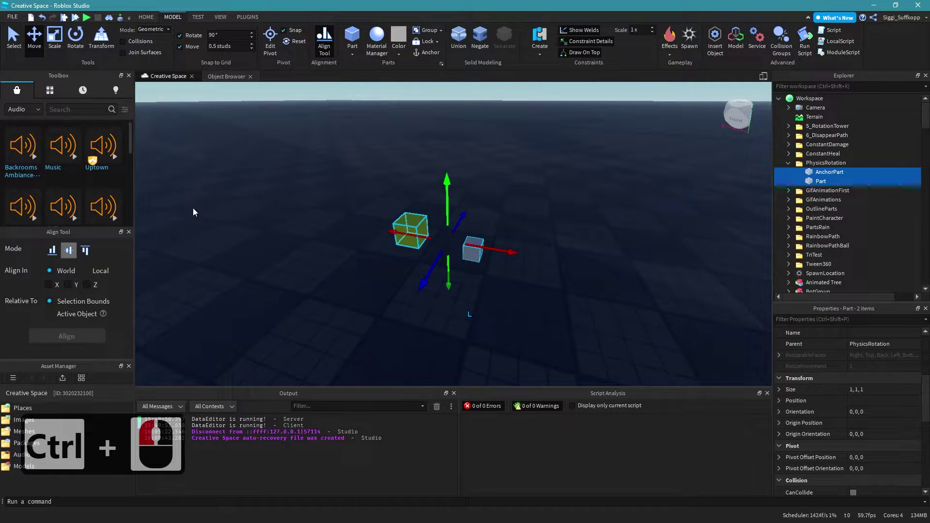
{"action": "left_click", "coordinate": [48, 285]}
{"action": "left_click", "coordinate": [67, 285]}
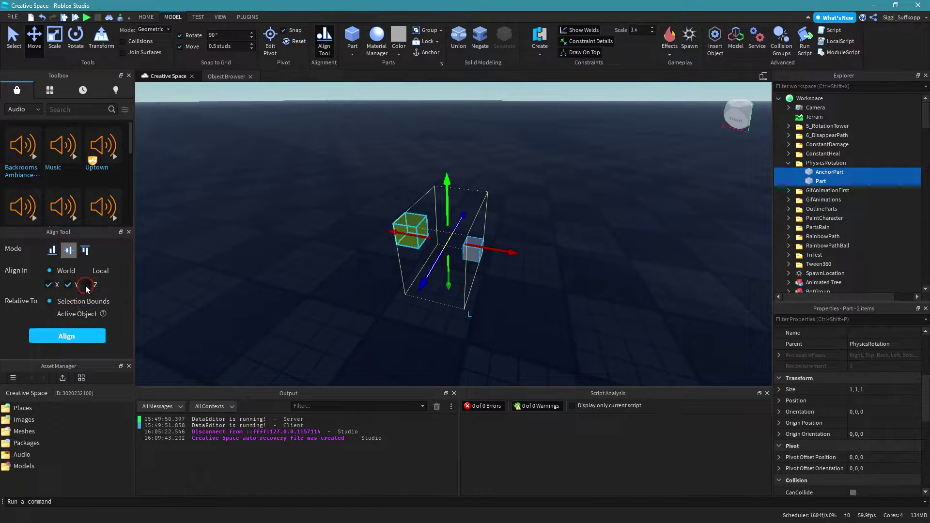
{"action": "left_click", "coordinate": [86, 285]}
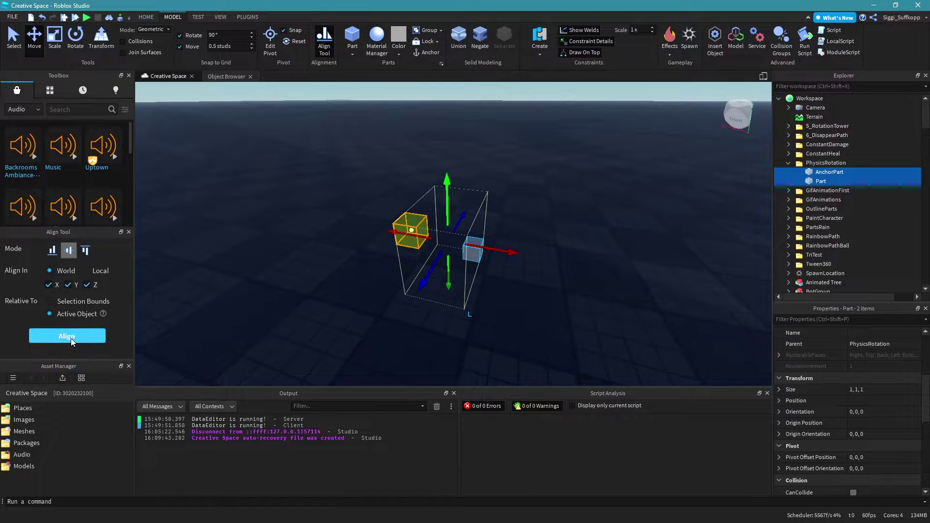
{"action": "left_click", "coordinate": [71, 336]}
{"action": "left_click", "coordinate": [398, 251]}
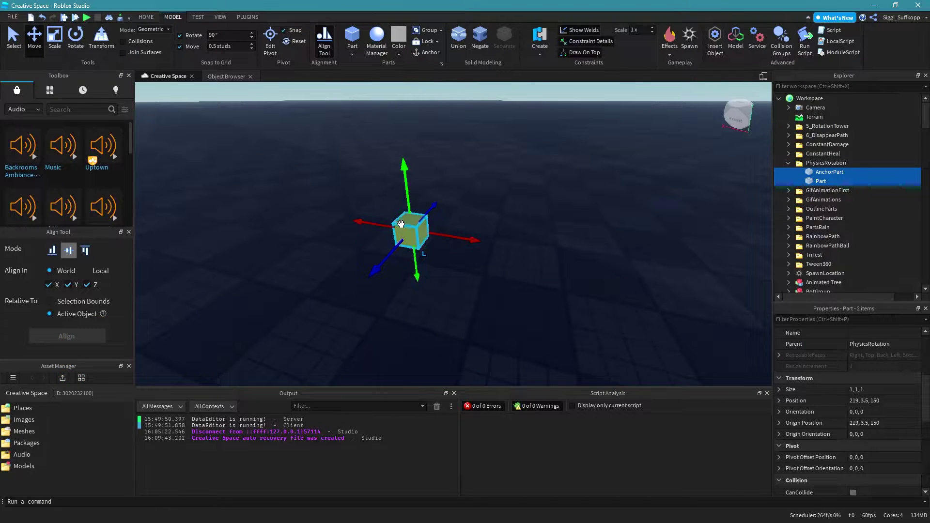
{"action": "left_click", "coordinate": [324, 39]}
{"action": "left_click", "coordinate": [924, 173]}
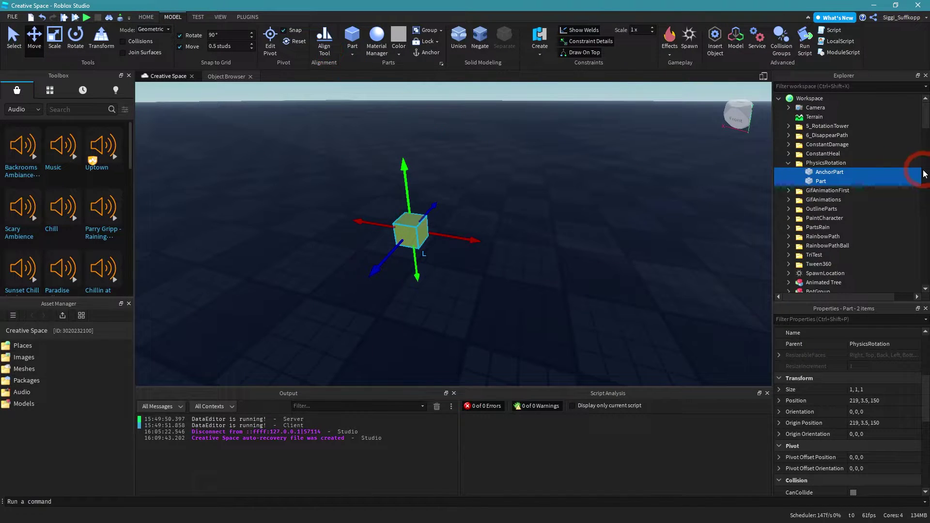
Move the grey part out of AnchorPart along the red axis, leaving a small gap between the two cubes
{"action": "left_click", "coordinate": [834, 163]}
{"action": "left_click", "coordinate": [829, 173]}
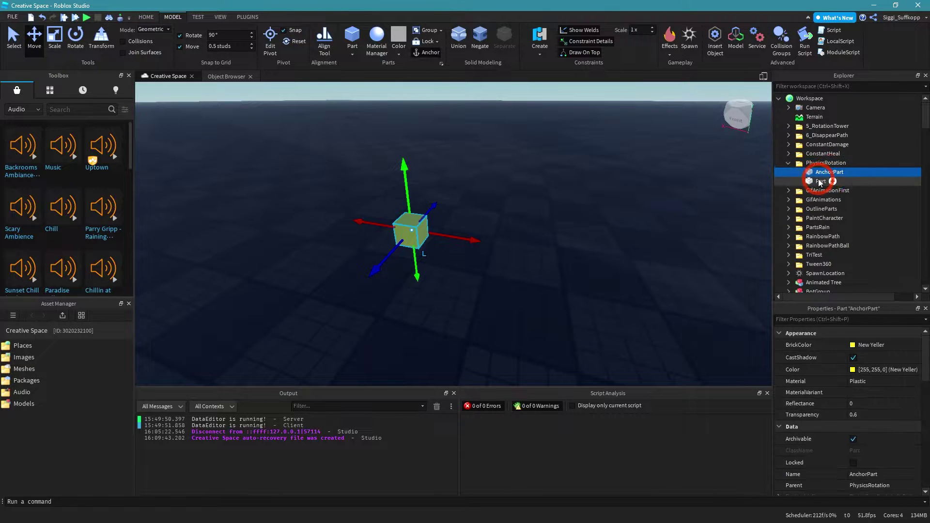
{"action": "left_click", "coordinate": [819, 182]}
{"action": "left_click", "coordinate": [583, 237]}
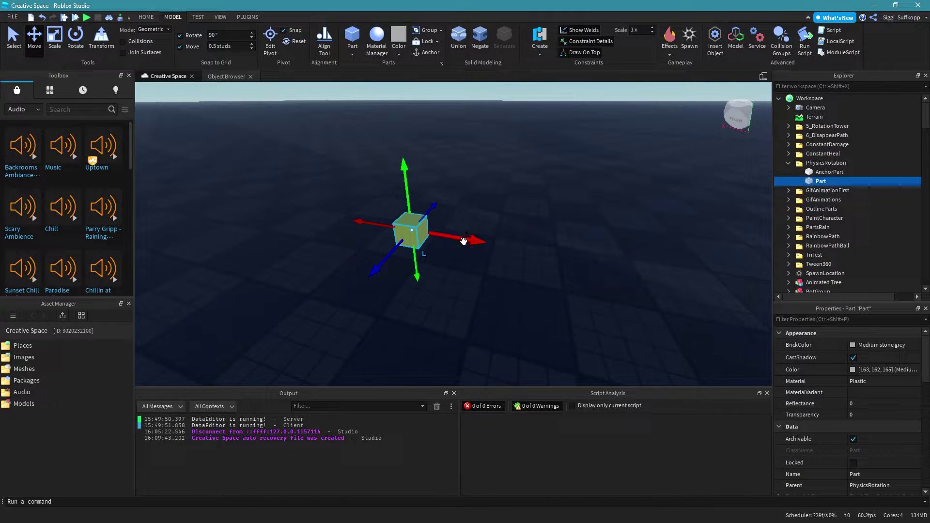
{"action": "left_click_drag", "start_coordinate": [464, 241], "coordinate": [513, 253]}
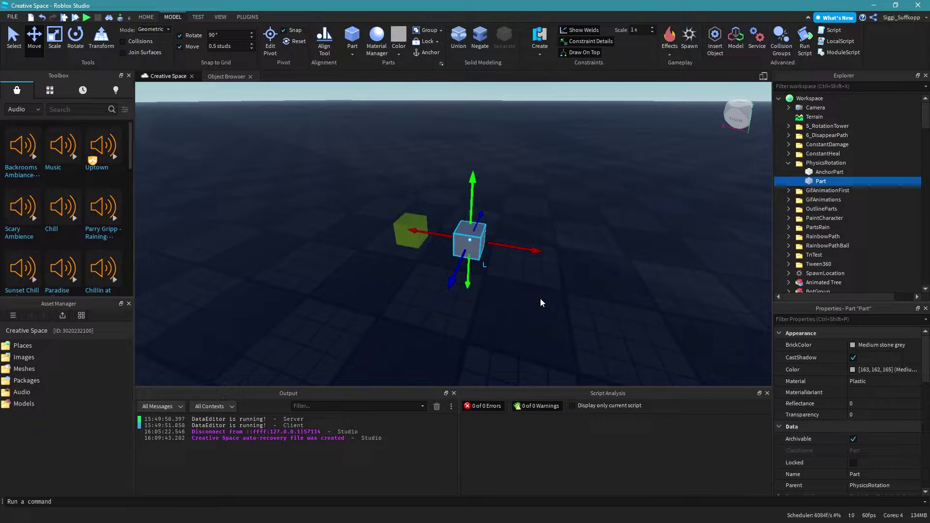
Scale the grey part into a long bar by stretching its red-axis side away from AnchorPart
{"action": "key", "text": "ctrl+3"}
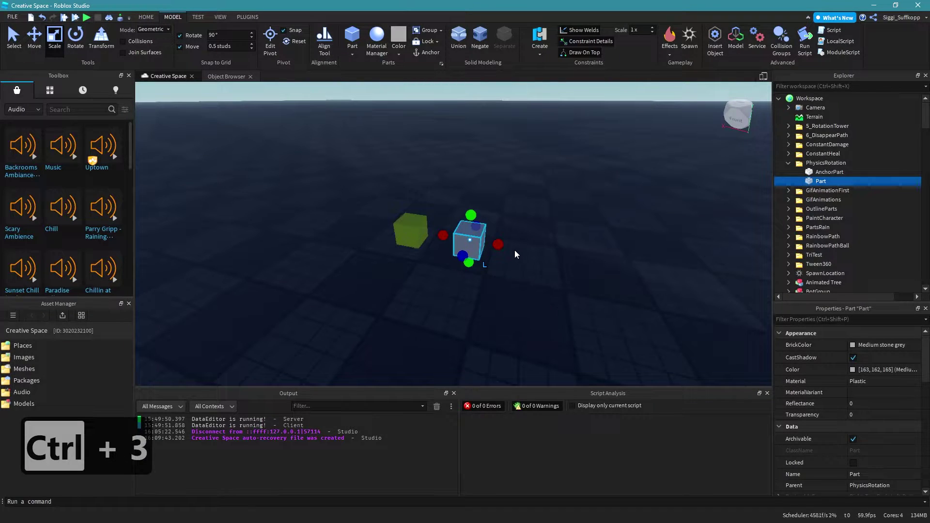
{"action": "left_click_drag", "start_coordinate": [502, 244], "coordinate": [650, 290]}
{"action": "key", "text": "w"}
{"action": "right_click_drag", "start_coordinate": [608, 330], "coordinate": [608, 330]}
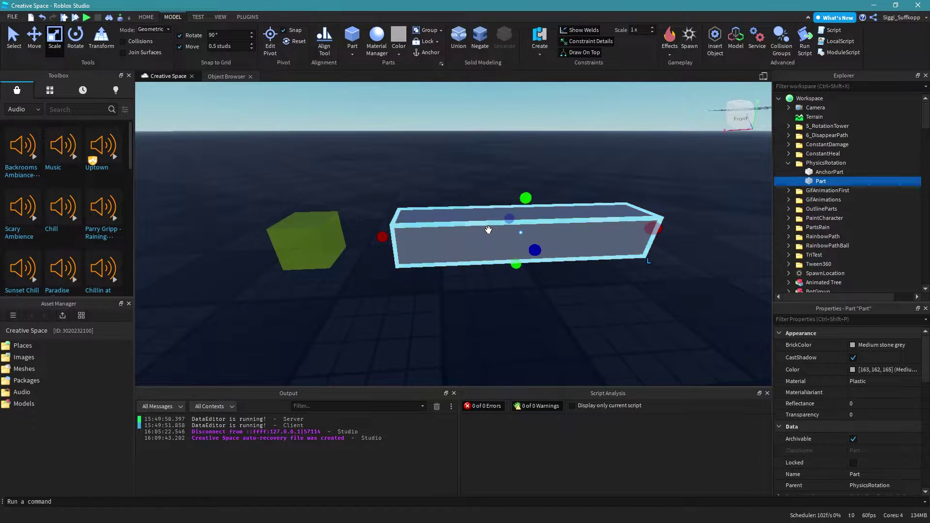
Search the Toolbox images for "arrow"
{"action": "left_click", "coordinate": [36, 110]}
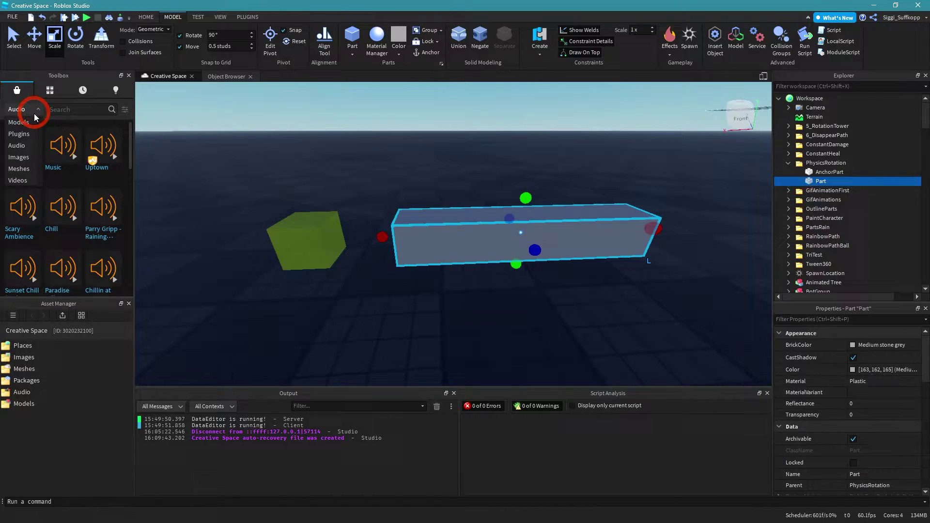
{"action": "left_click", "coordinate": [22, 156]}
{"action": "left_click", "coordinate": [77, 110]}
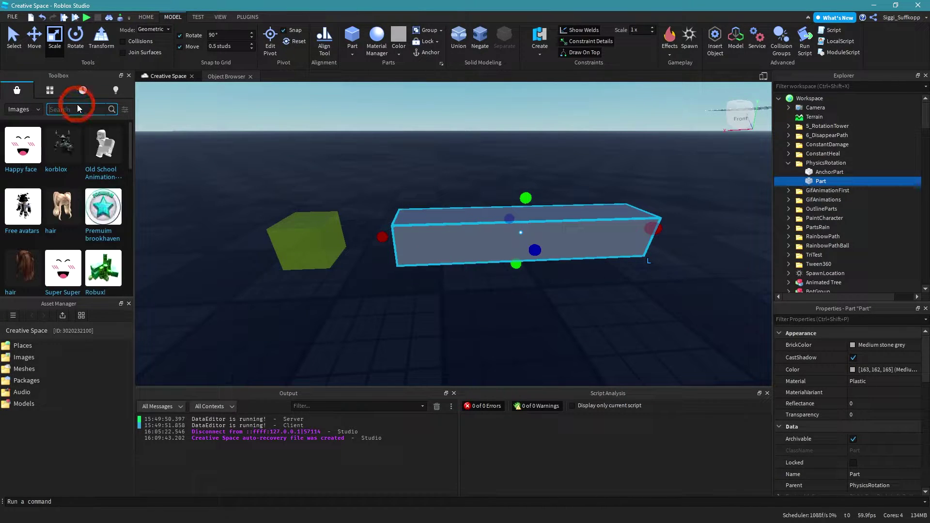
{"action": "type", "text": "arrow"}
{"action": "key", "text": "Return"}
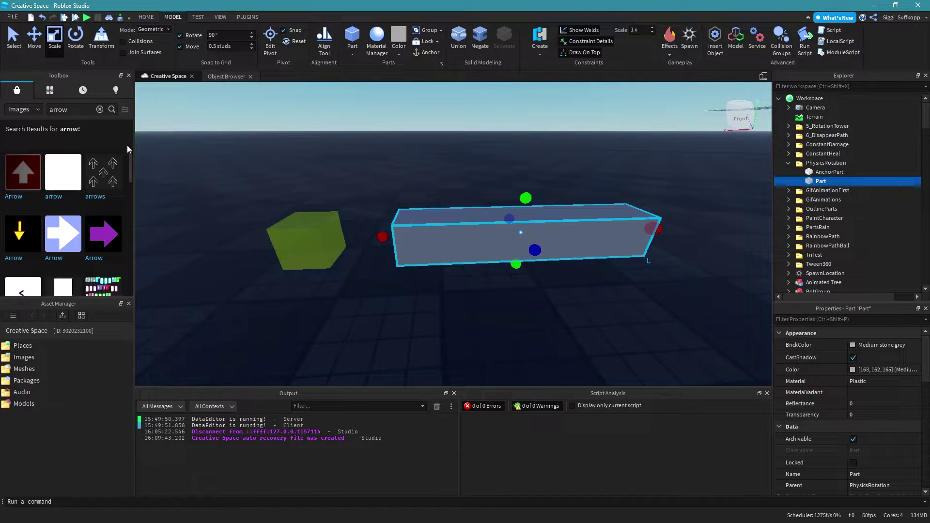
Copy the asset ID of the purple Arrow image
{"action": "scroll", "coordinate": [109, 217], "scroll_direction": "down", "scroll_amount": 1}
{"action": "scroll", "coordinate": [109, 217], "scroll_direction": "down", "scroll_amount": 1}
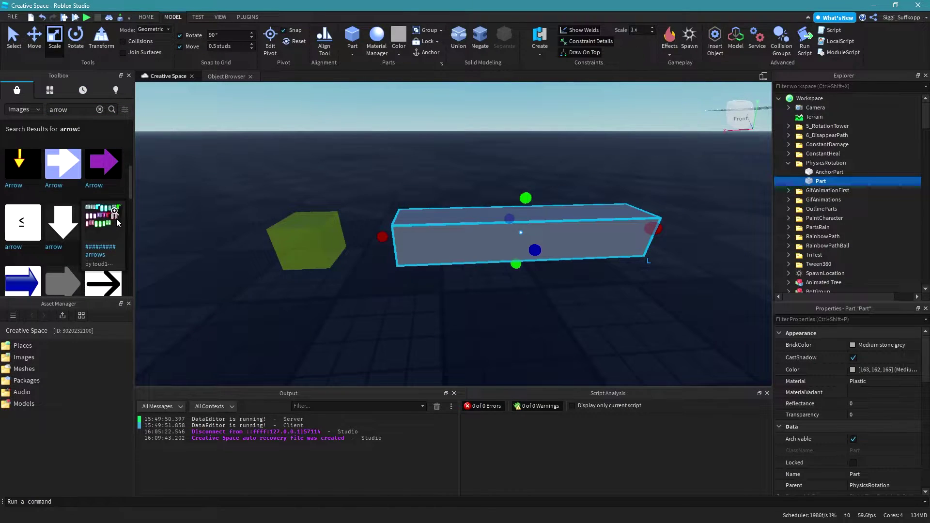
{"action": "right_click", "coordinate": [103, 166]}
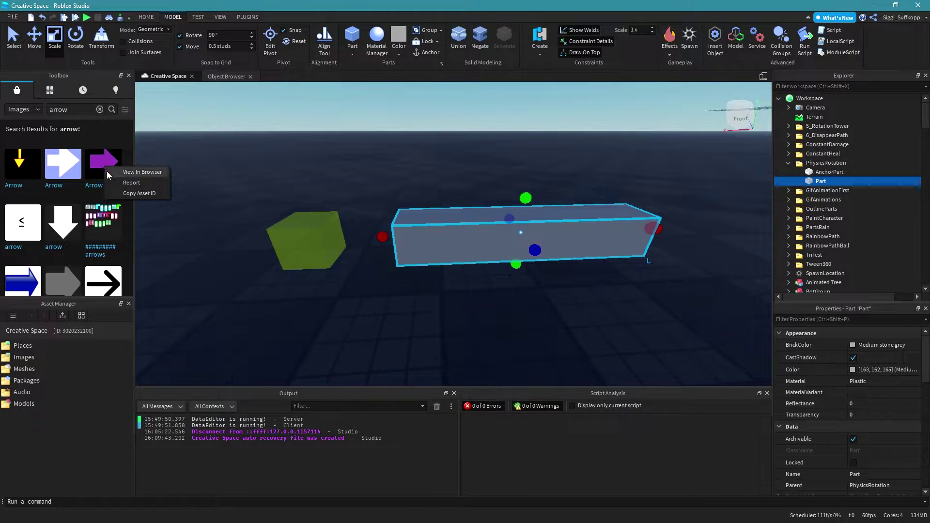
{"action": "left_click", "coordinate": [126, 195]}
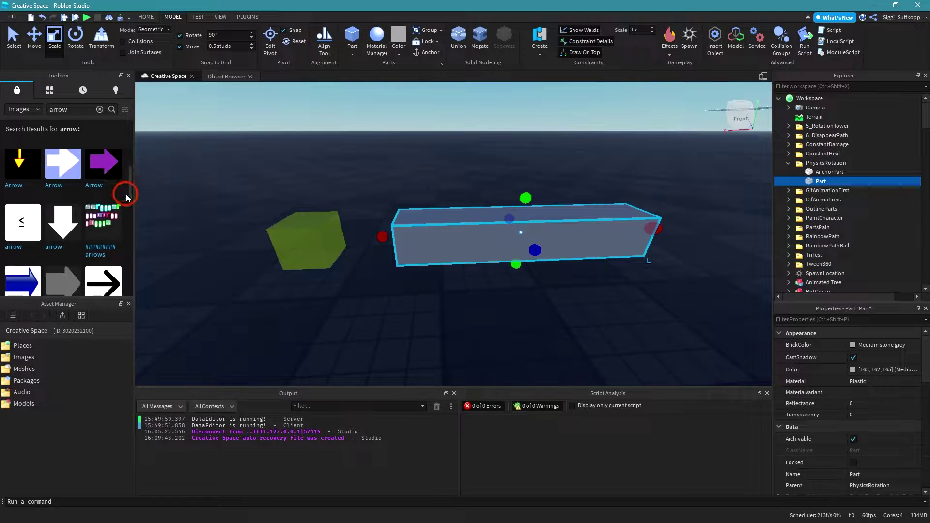
Add a Decal to the grey bar and set its face to Top
{"action": "left_click", "coordinate": [833, 181]}
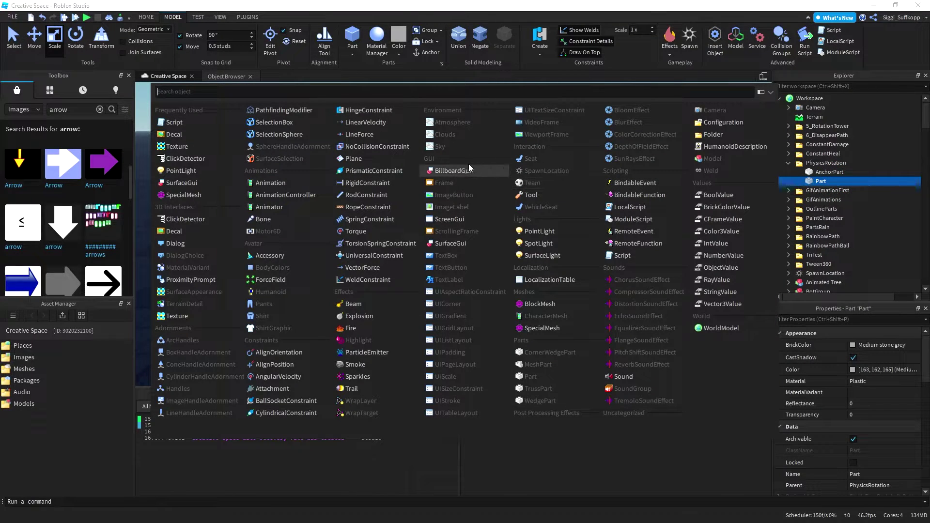
{"action": "left_click", "coordinate": [175, 134]}
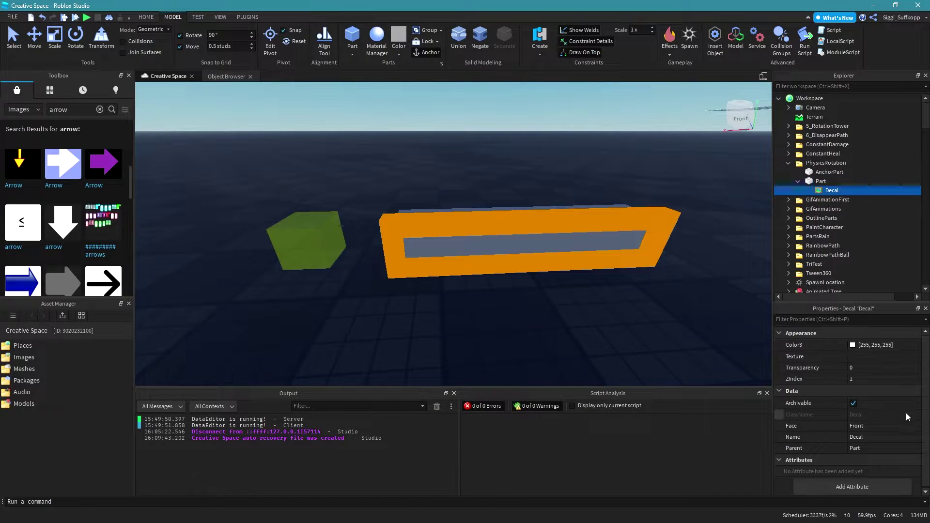
{"action": "left_click", "coordinate": [896, 426]}
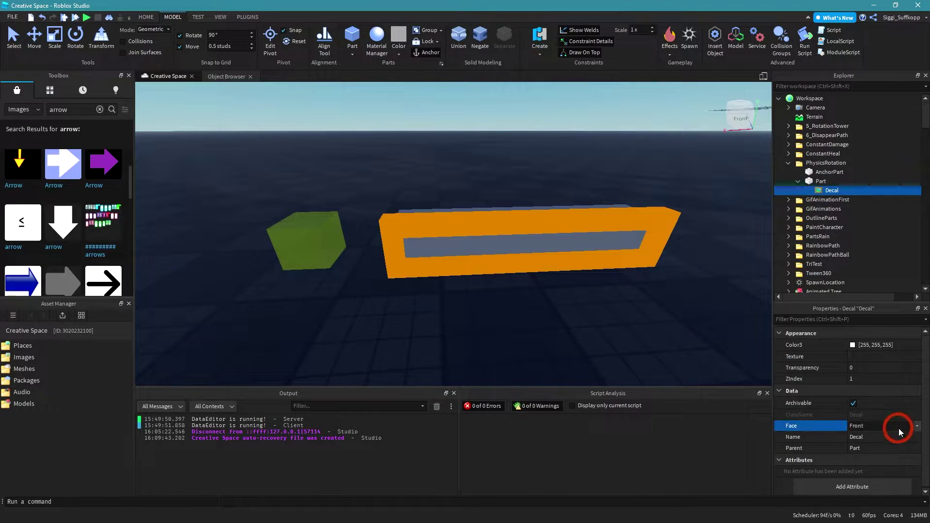
{"action": "left_click", "coordinate": [916, 427]}
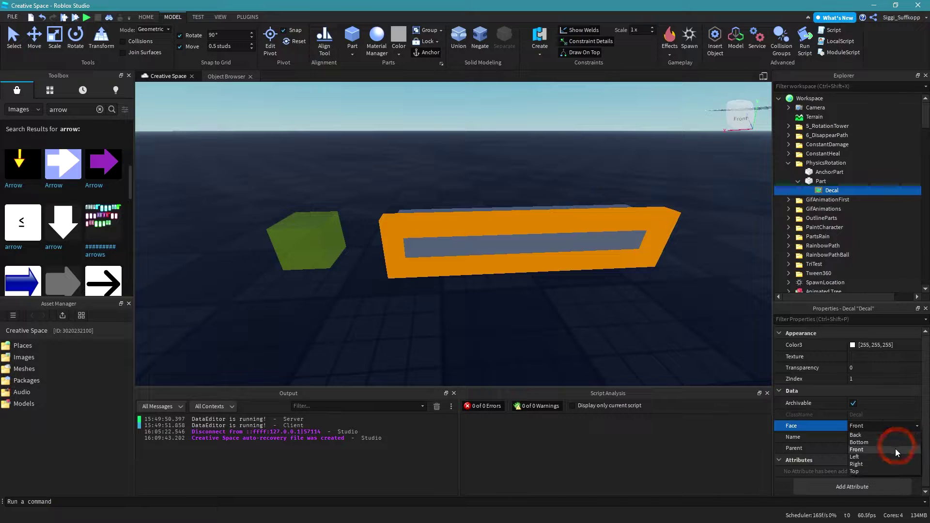
{"action": "left_click", "coordinate": [890, 471]}
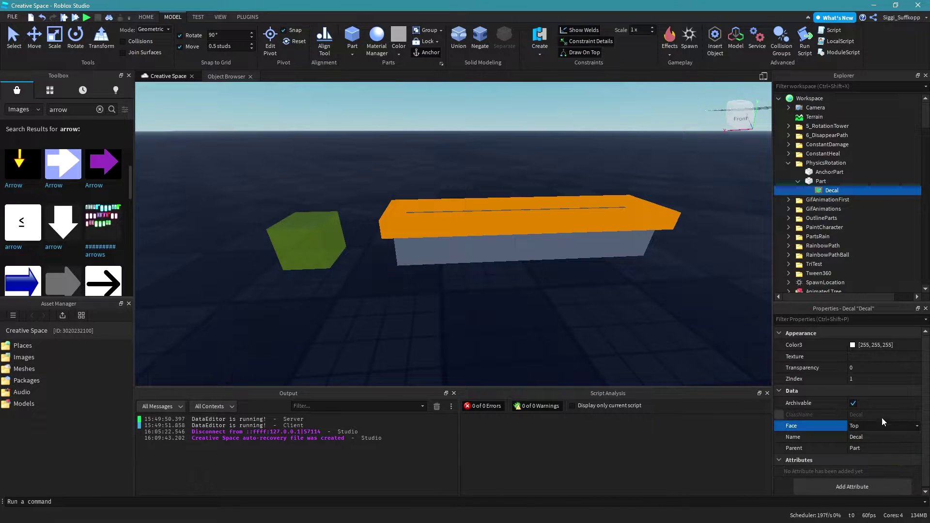
Paste the copied arrow asset ID as the decal's texture
{"action": "right_click_drag", "start_coordinate": [681, 325], "coordinate": [667, 315]}
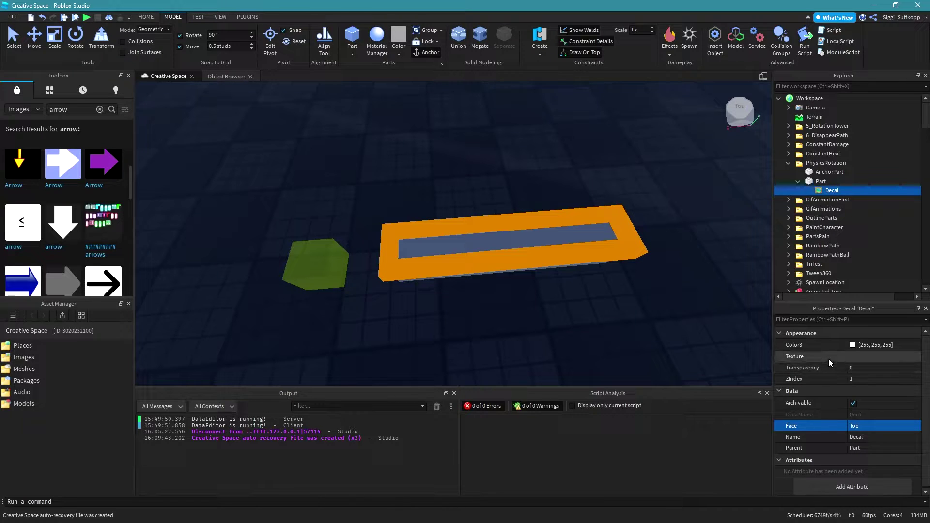
{"action": "left_click", "coordinate": [860, 357]}
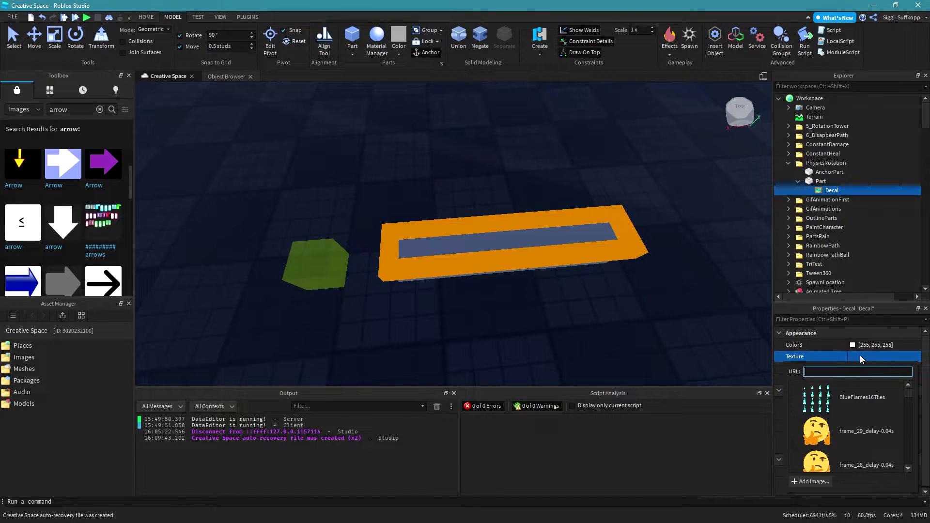
{"action": "key", "text": "ctrl+v"}
{"action": "key", "text": "Return"}
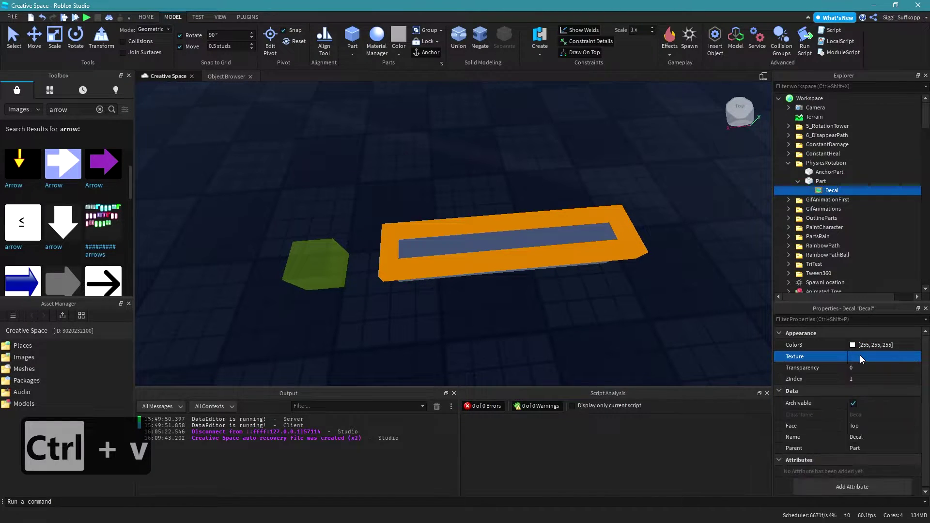
Duplicate the arrow-marked bar and move the copy lengthwise so it meets the original bar's far end
{"action": "left_click", "coordinate": [565, 317]}
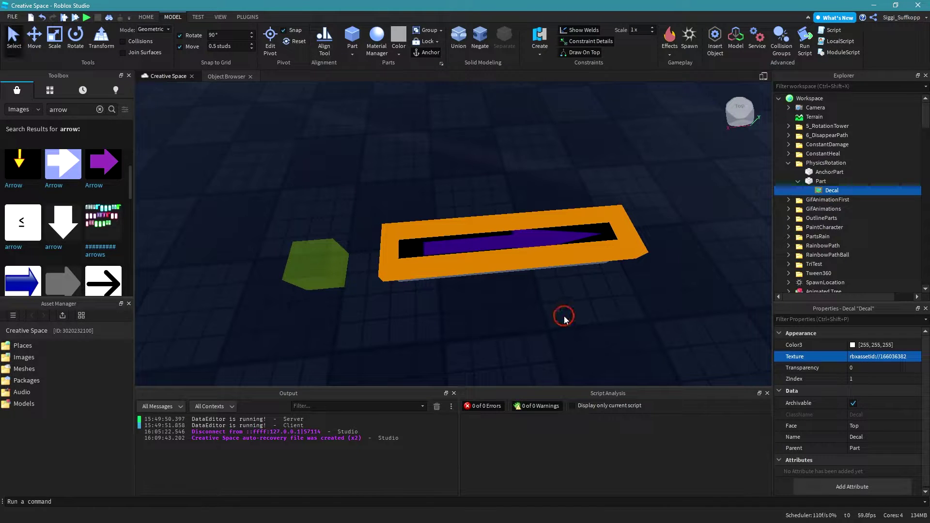
{"action": "left_click", "coordinate": [561, 216]}
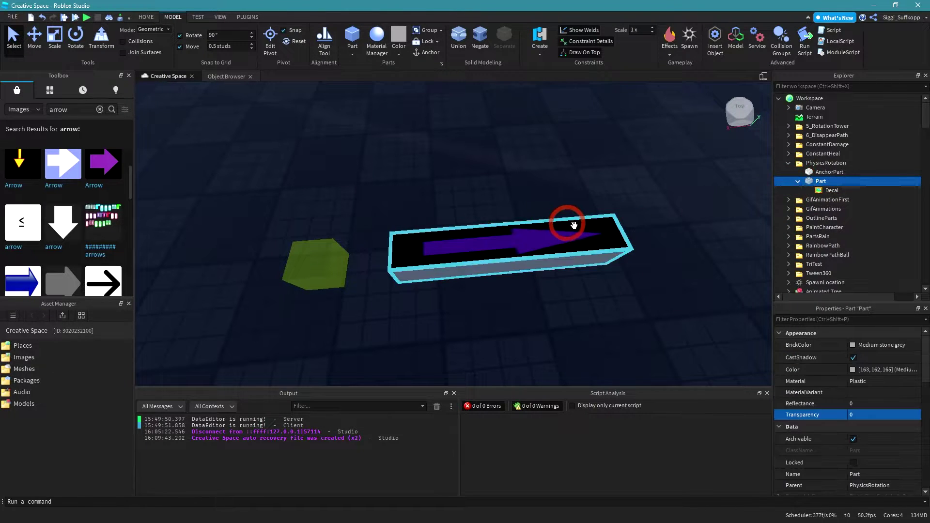
{"action": "right_click_drag", "start_coordinate": [582, 321], "coordinate": [583, 324]}
{"action": "left_click", "coordinate": [798, 181]}
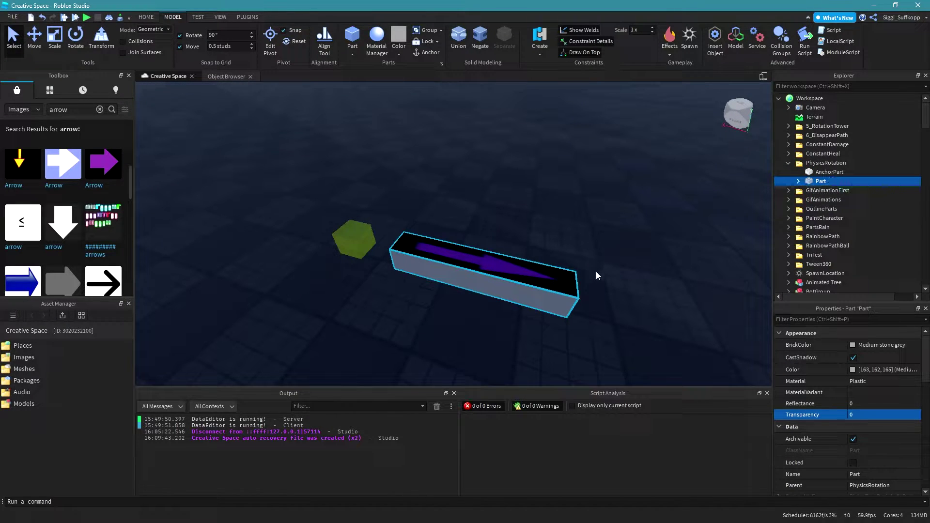
{"action": "key", "text": "ctrl+d"}
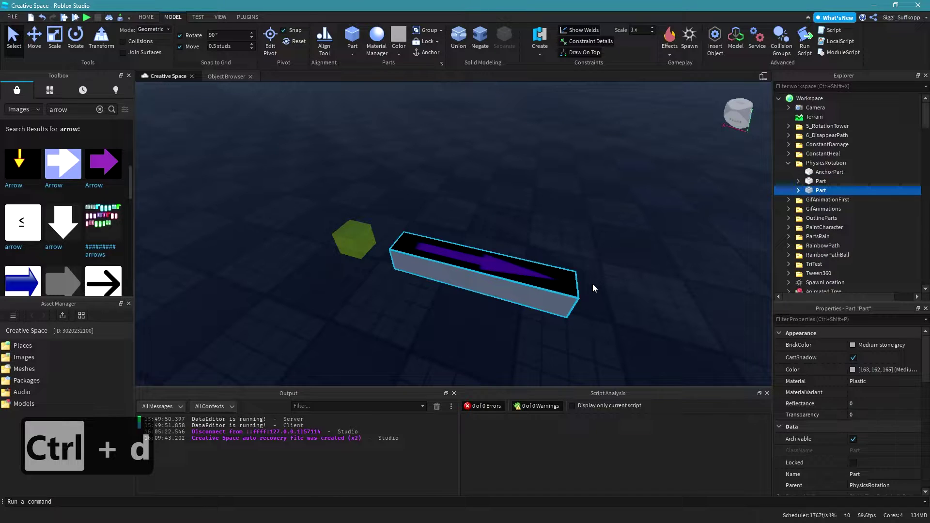
{"action": "key", "text": "ctrl+2"}
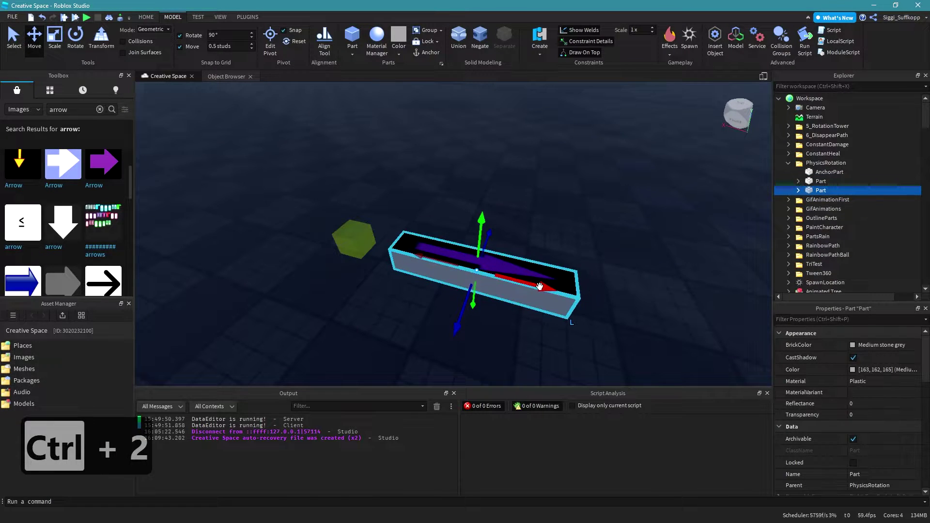
{"action": "left_click_drag", "start_coordinate": [539, 287], "coordinate": [727, 333]}
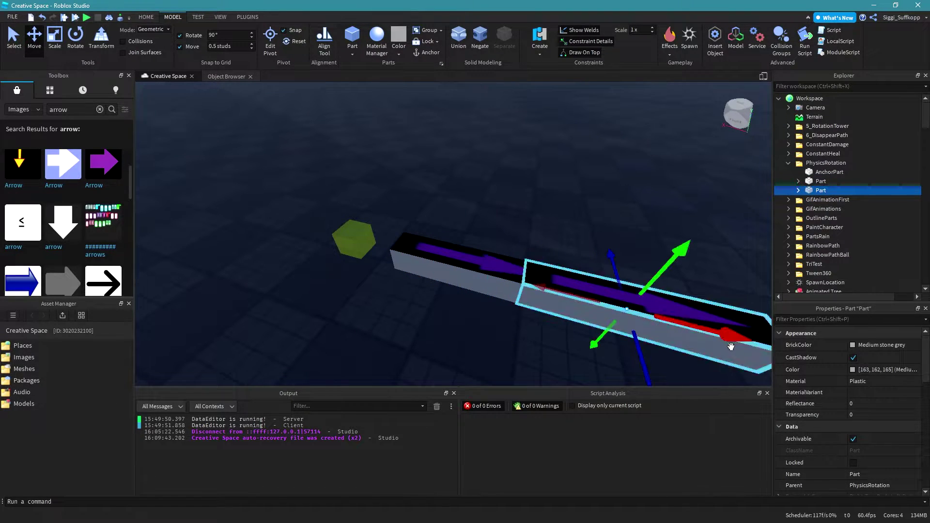
{"action": "right_click_drag", "start_coordinate": [516, 336], "coordinate": [516, 336]}
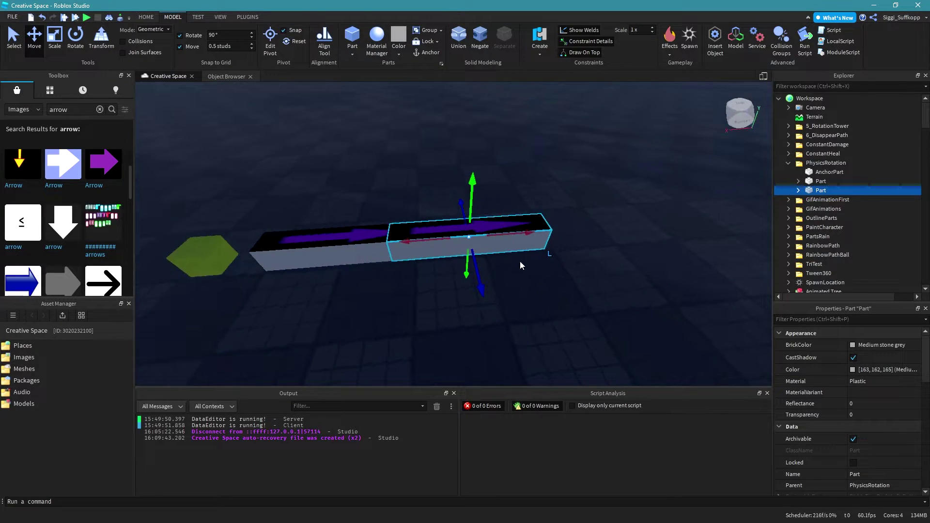
{"action": "left_click_drag", "start_coordinate": [521, 234], "coordinate": [557, 235]}
Widen the duplicated part by trying a Z size of 8 and settling on 6
{"action": "scroll", "coordinate": [827, 357], "scroll_direction": "down", "scroll_amount": 4}
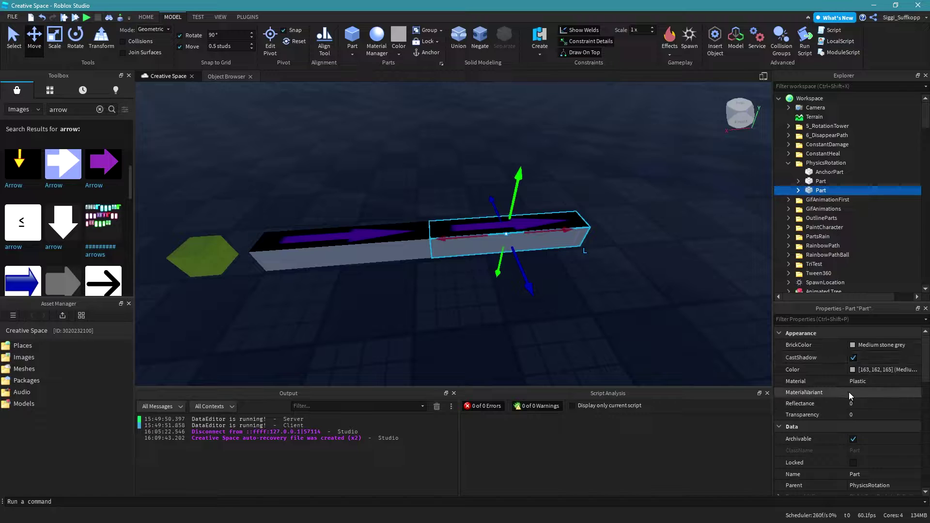
{"action": "left_click", "coordinate": [795, 391]}
{"action": "left_click", "coordinate": [779, 391]}
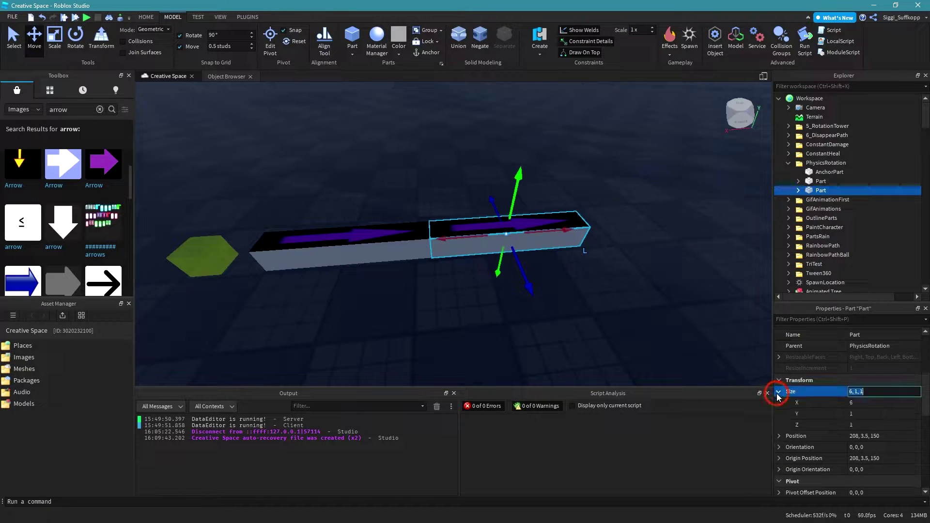
{"action": "left_click", "coordinate": [861, 424]}
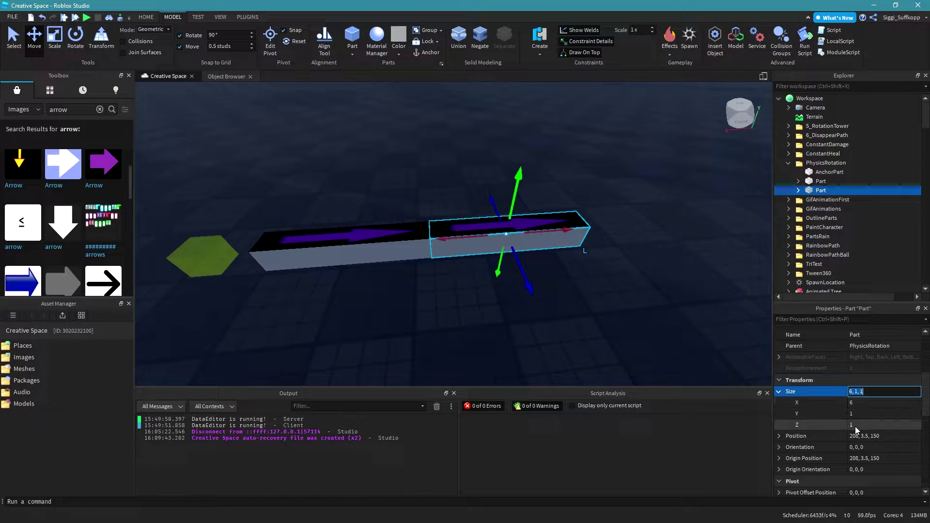
{"action": "left_click", "coordinate": [867, 424]}
{"action": "type", "text": "8"}
{"action": "key", "text": "Return"}
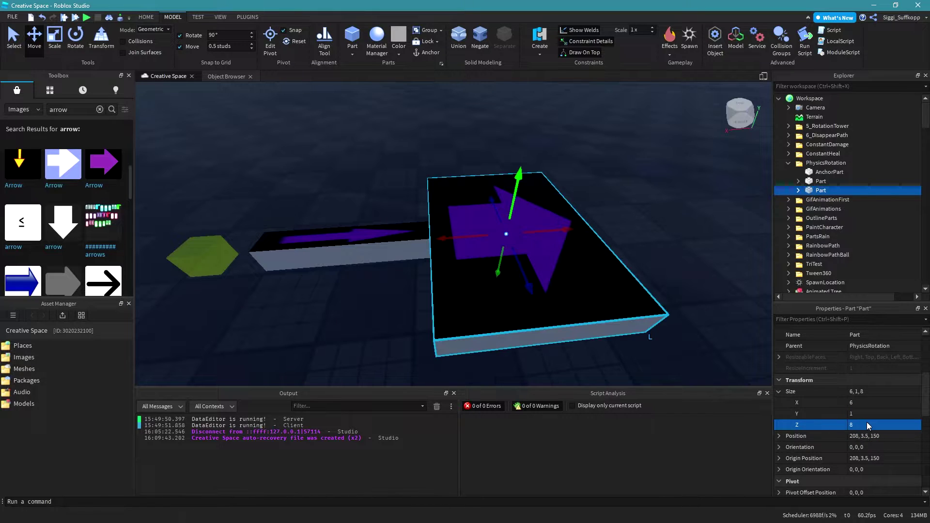
{"action": "left_click", "coordinate": [867, 424]}
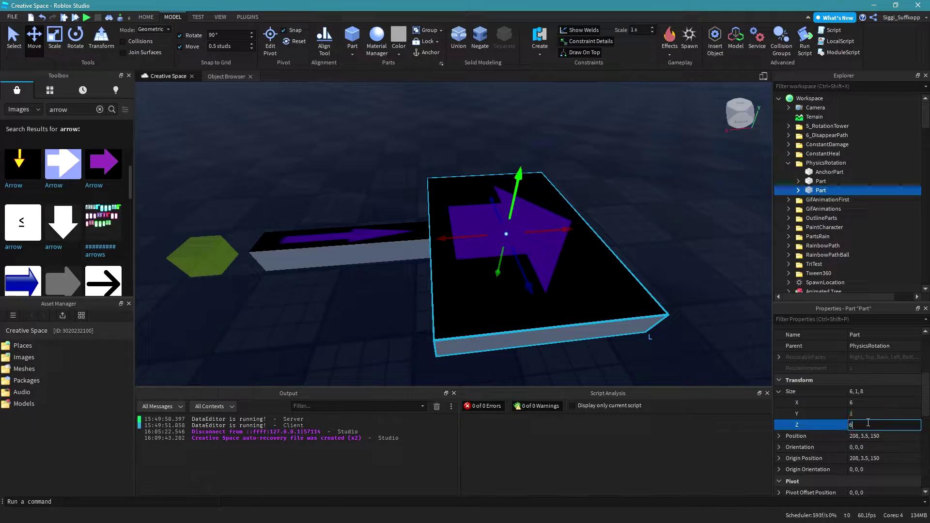
{"action": "type", "text": "6"}
{"action": "key", "text": "Return"}
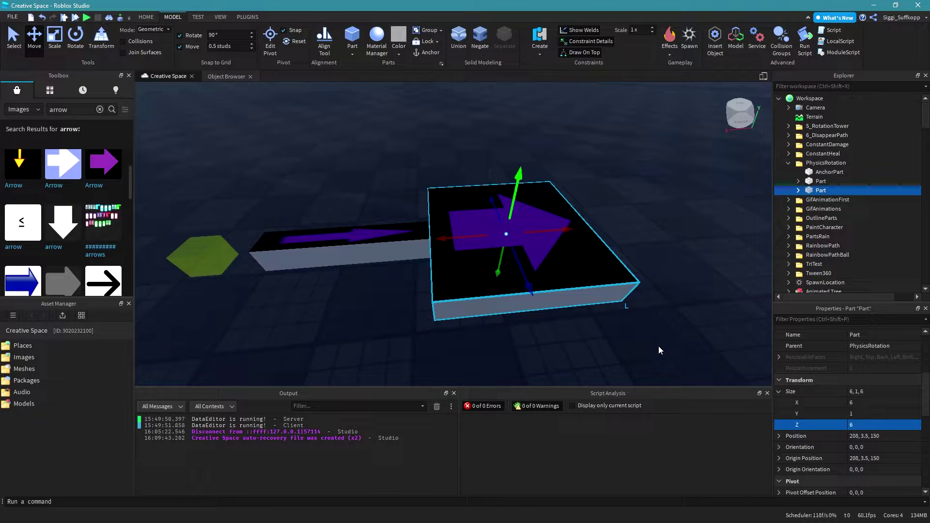
Rename the widened square part as Platform
{"action": "left_click", "coordinate": [821, 181]}
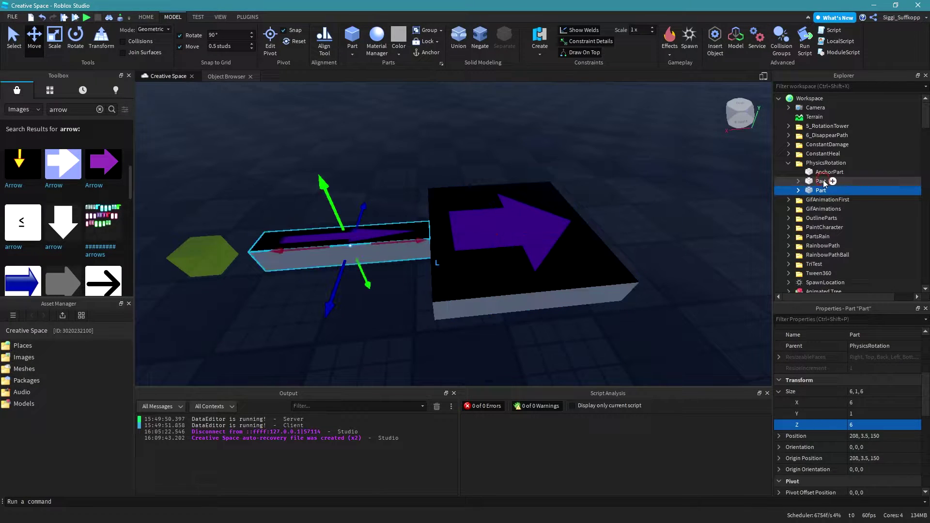
{"action": "left_click", "coordinate": [820, 191]}
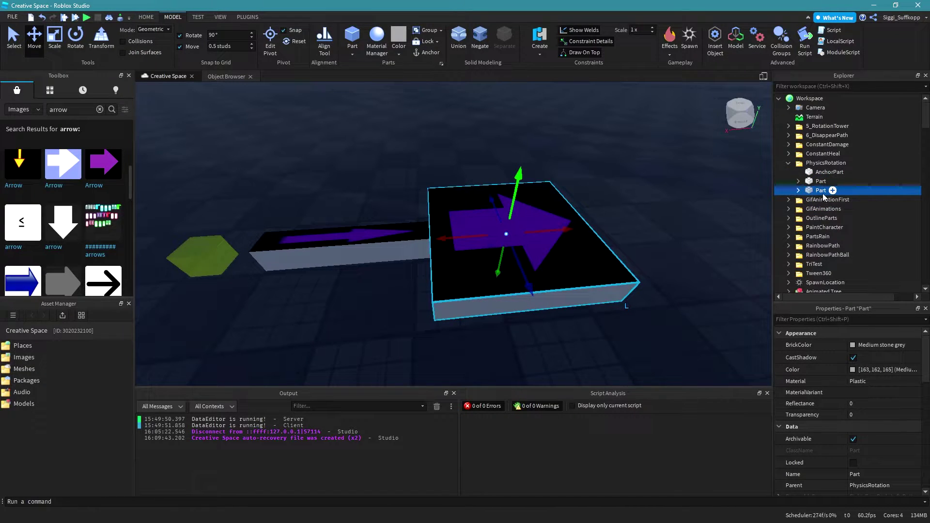
{"action": "left_click", "coordinate": [874, 475]}
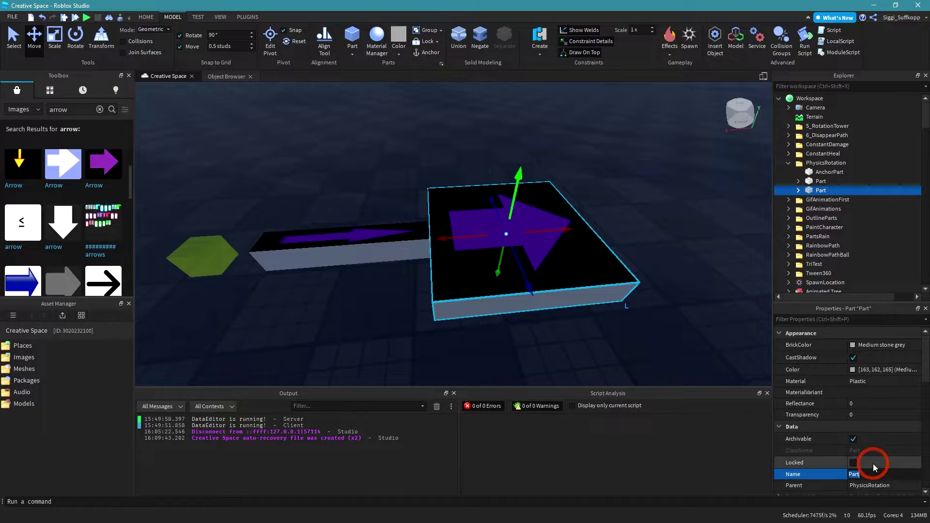
{"action": "type", "text": "Platf"}
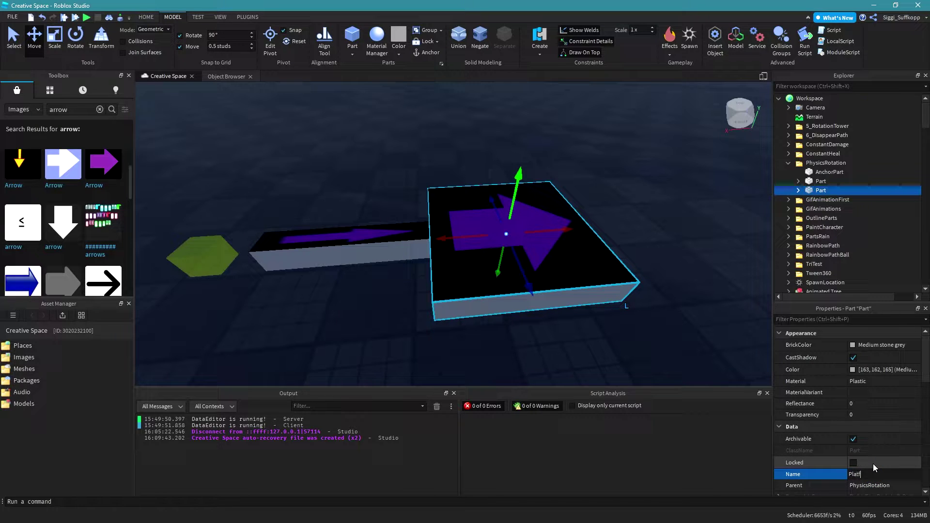
{"action": "type", "text": "orm"}
{"action": "key", "text": "Return"}
{"action": "left_click", "coordinate": [798, 192]}
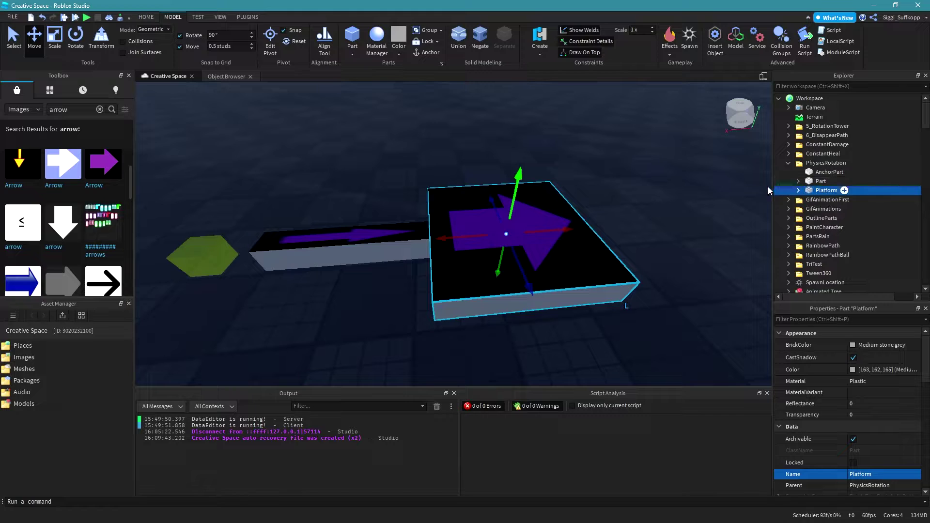
Create a Weld constraint from the Platform to the narrow arrow-marked bar
{"action": "left_click", "coordinate": [540, 55]}
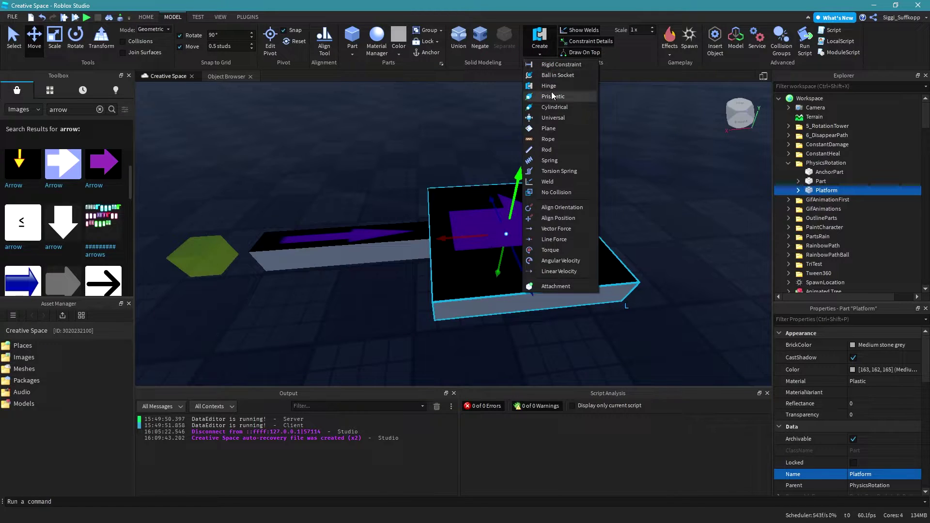
{"action": "left_click", "coordinate": [553, 181]}
{"action": "left_click", "coordinate": [550, 184]}
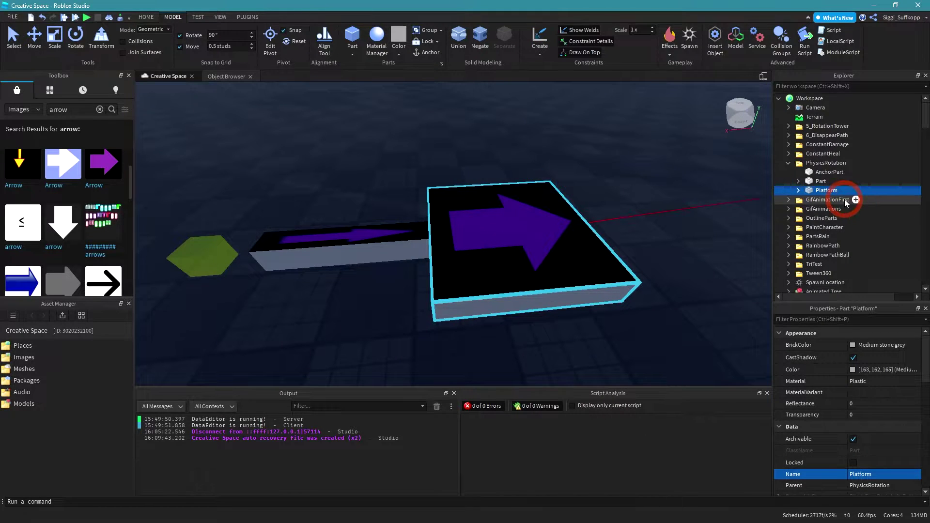
{"action": "left_click", "coordinate": [823, 190]}
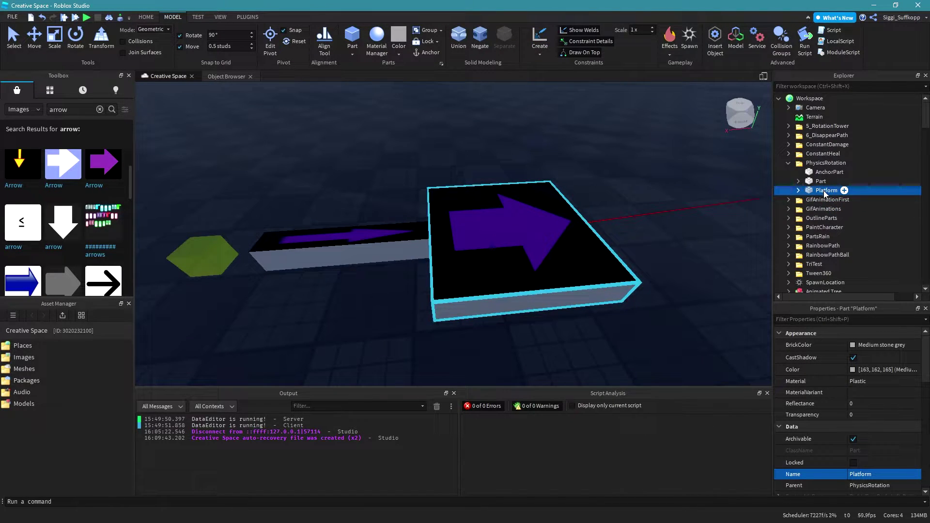
{"action": "left_click", "coordinate": [365, 252]}
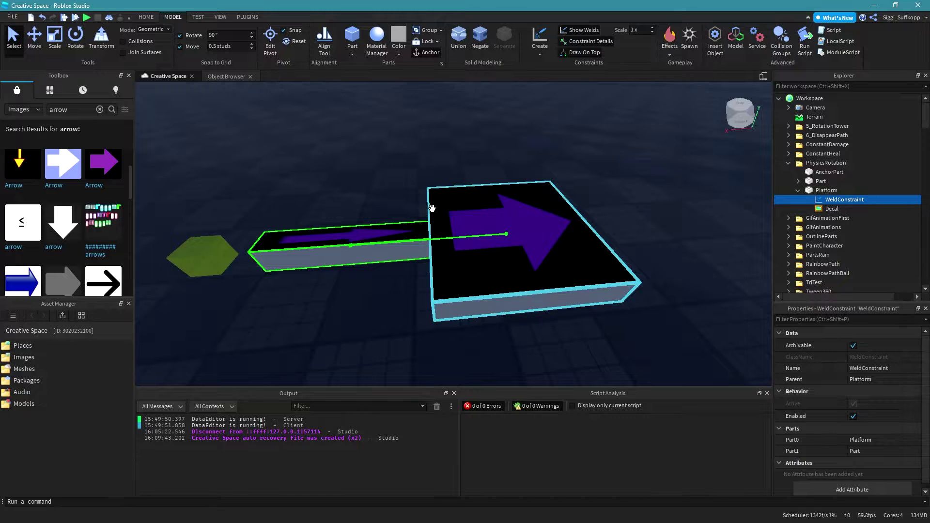
Run the simulation briefly to check that the welded bar and Platform move together, and stop it
{"action": "right_click_drag", "start_coordinate": [356, 325], "coordinate": [356, 328]}
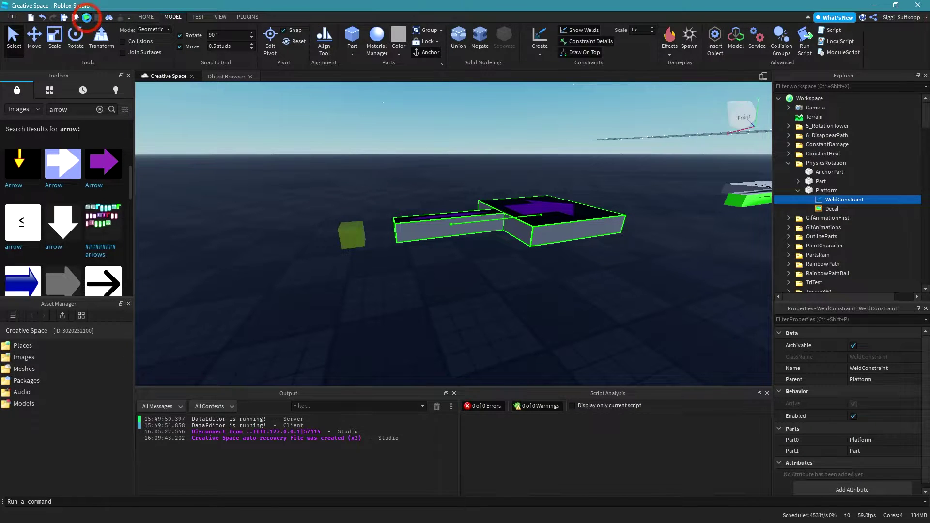
{"action": "key", "text": "F5"}
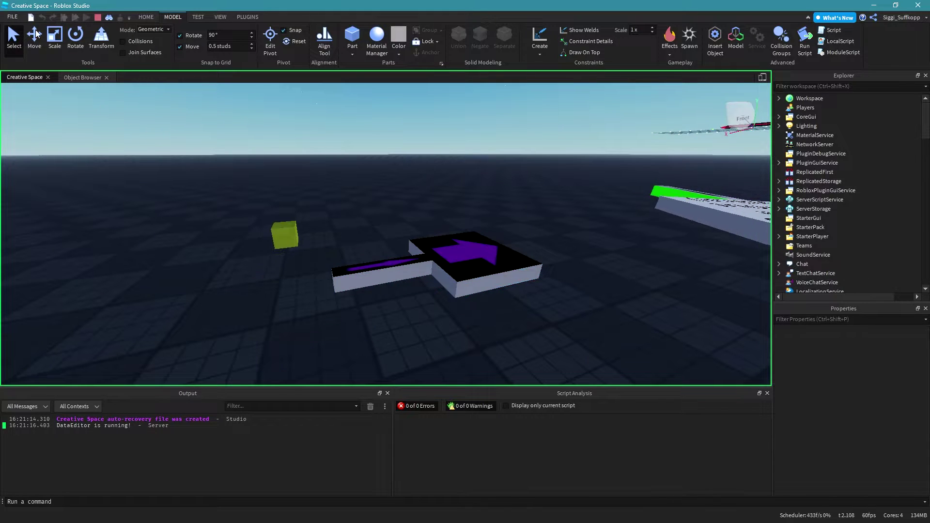
{"action": "key", "text": "shift+F5"}
Create a Hinge constraint from the centre of AnchorPart's bar-facing side to the centre of the bar's near end
{"action": "right_click_drag", "start_coordinate": [336, 171], "coordinate": [337, 172]}
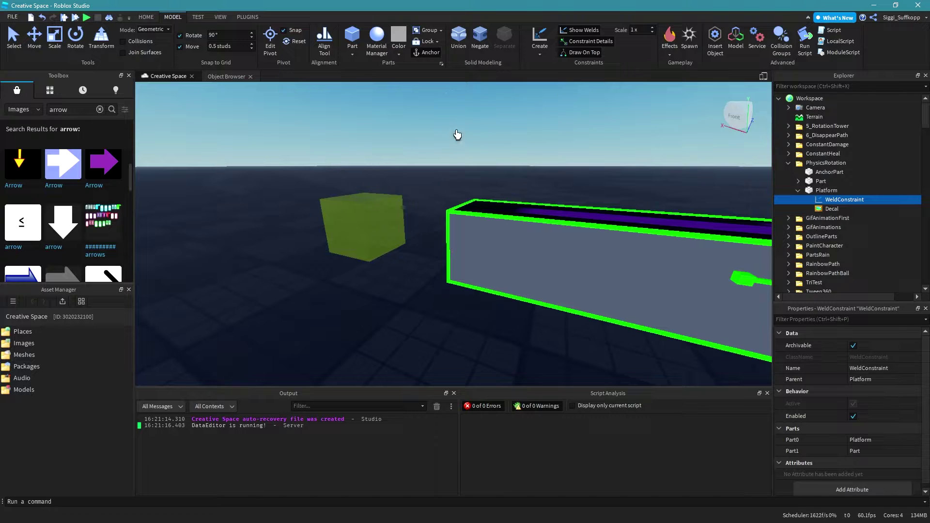
{"action": "left_click", "coordinate": [539, 52]}
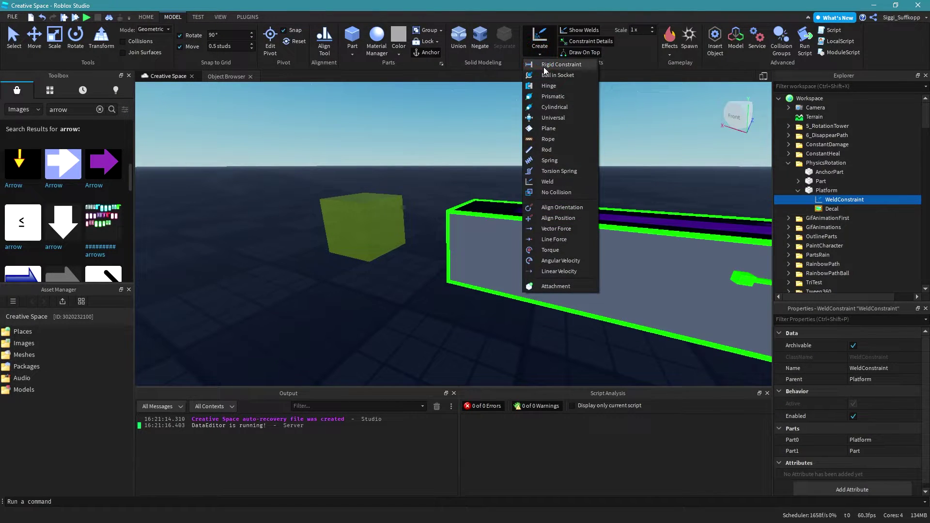
{"action": "left_click", "coordinate": [548, 87]}
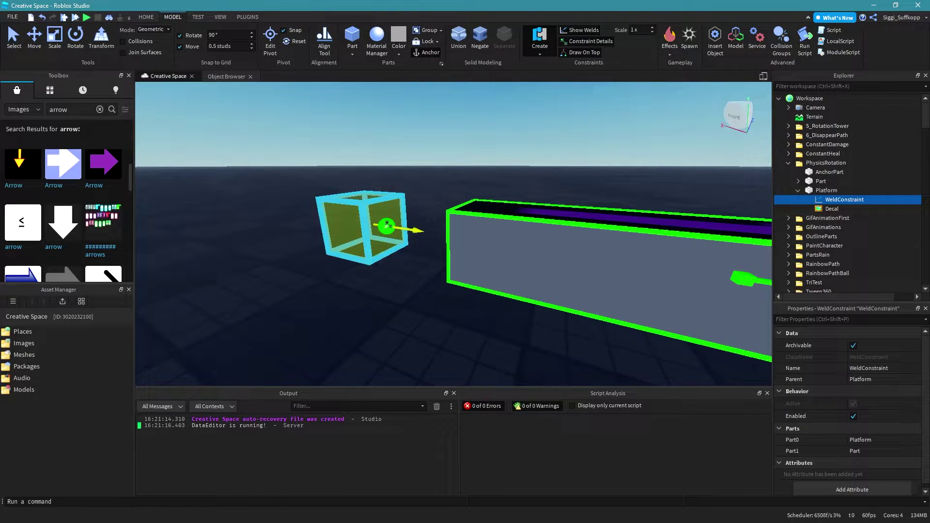
{"action": "left_click", "coordinate": [387, 226]}
{"action": "right_click_drag", "start_coordinate": [437, 187], "coordinate": [437, 187]}
{"action": "key", "text": "a"}
{"action": "key", "text": "w"}
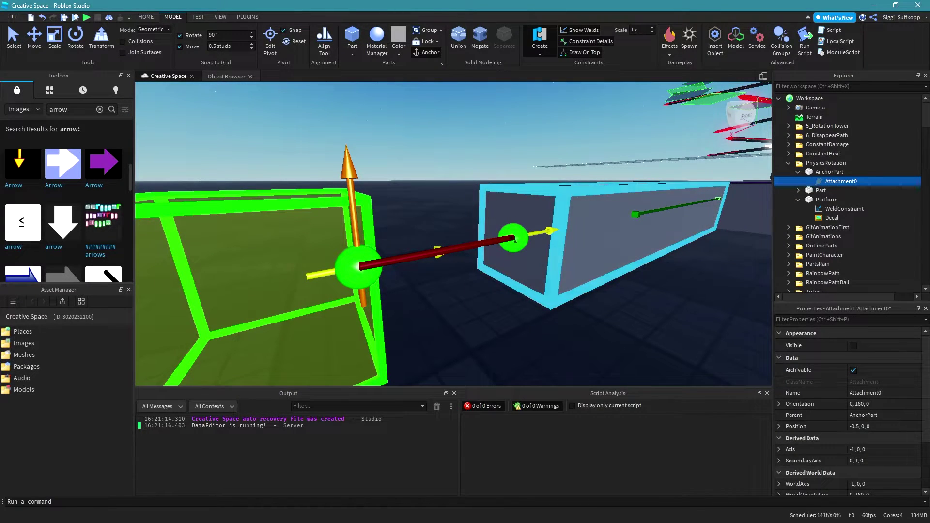
{"action": "left_click", "coordinate": [514, 239]}
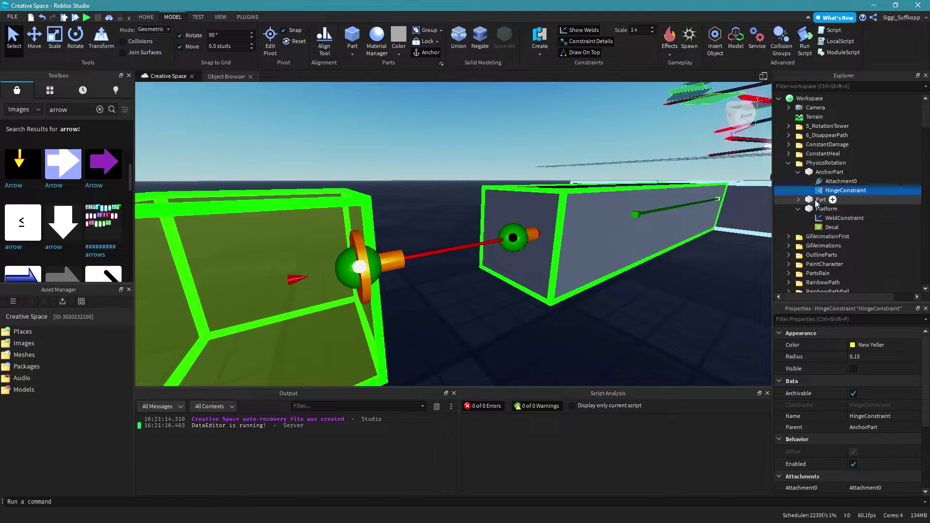
Examine the hinge and its attachments inside AnchorPart and the bar, in the object tree and in the 3D view
{"action": "left_click", "coordinate": [798, 208]}
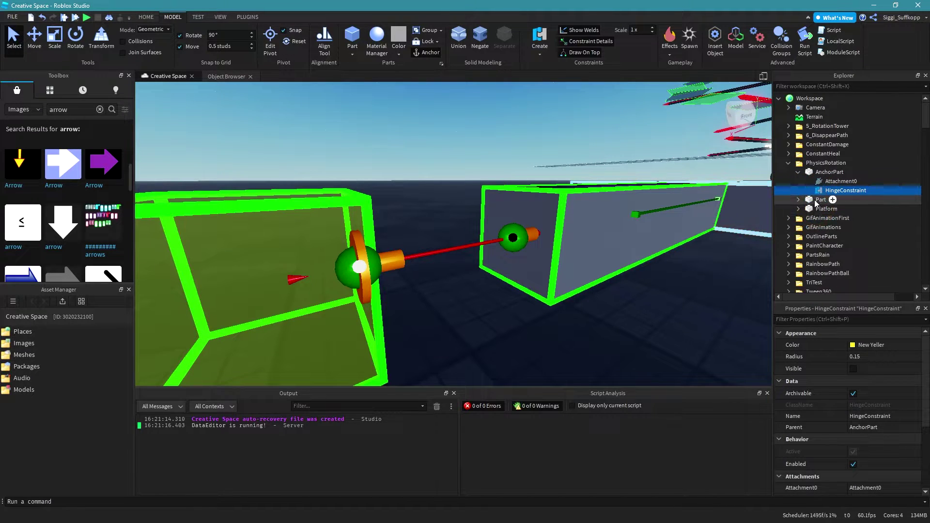
{"action": "left_click", "coordinate": [799, 199]}
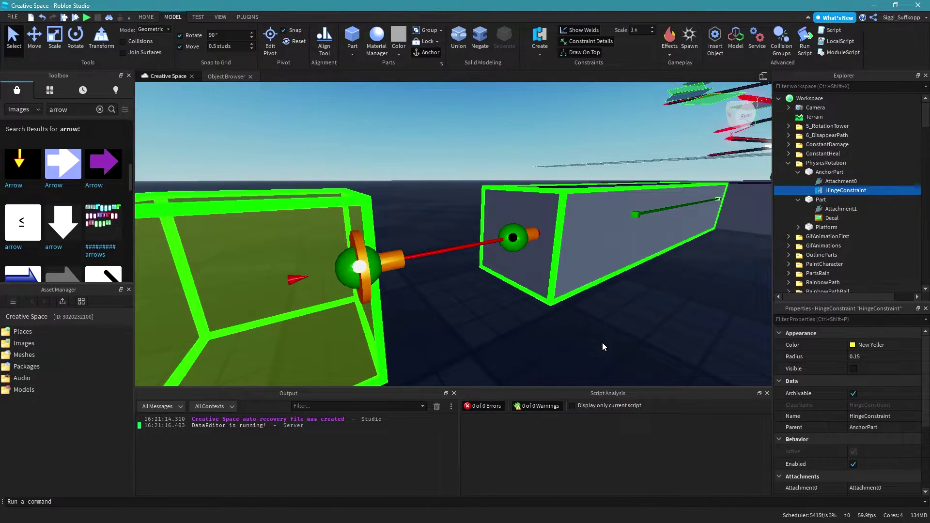
{"action": "key", "text": "s"}
{"action": "right_click_drag", "start_coordinate": [603, 342], "coordinate": [602, 342]}
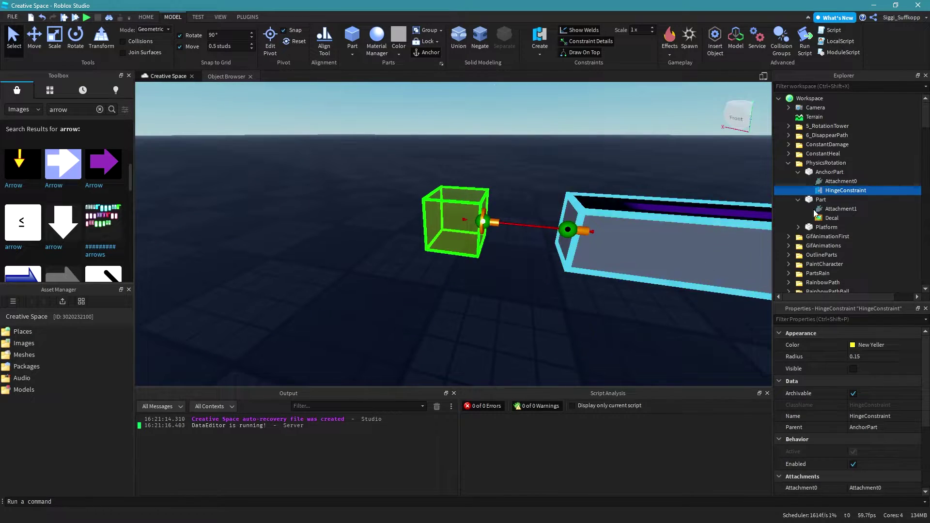
{"action": "left_click", "coordinate": [845, 185]}
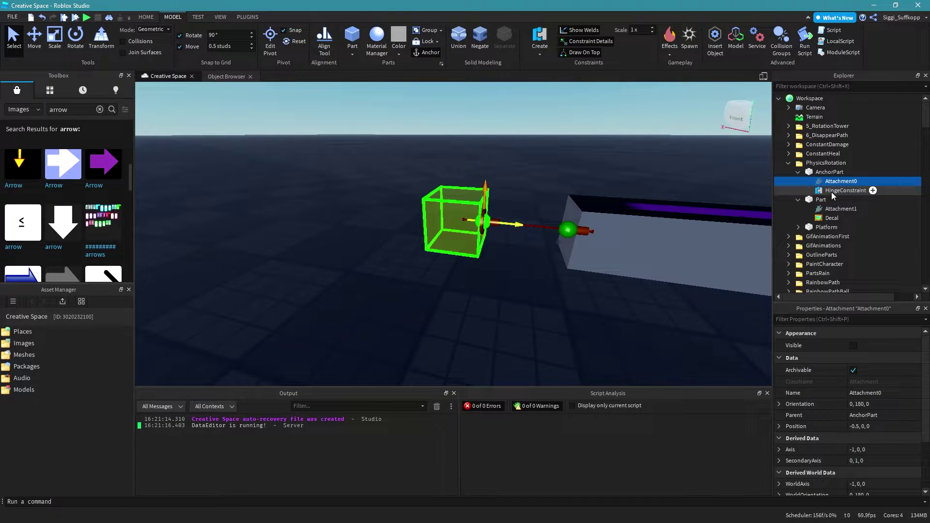
{"action": "left_click", "coordinate": [822, 199]}
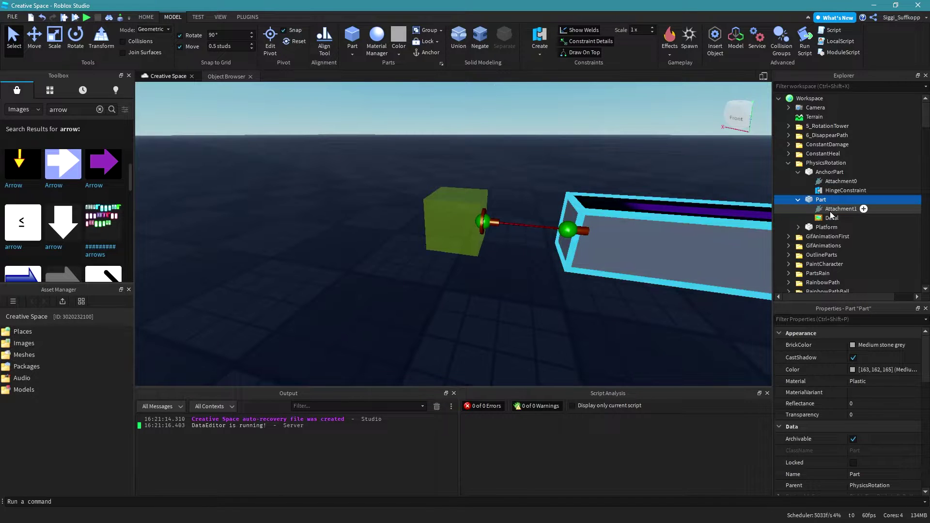
{"action": "key", "text": "w"}
{"action": "right_click_drag", "start_coordinate": [577, 140], "coordinate": [577, 140]}
{"action": "key", "text": "d"}
{"action": "scroll", "coordinate": [577, 141], "scroll_direction": "down", "scroll_amount": 3}
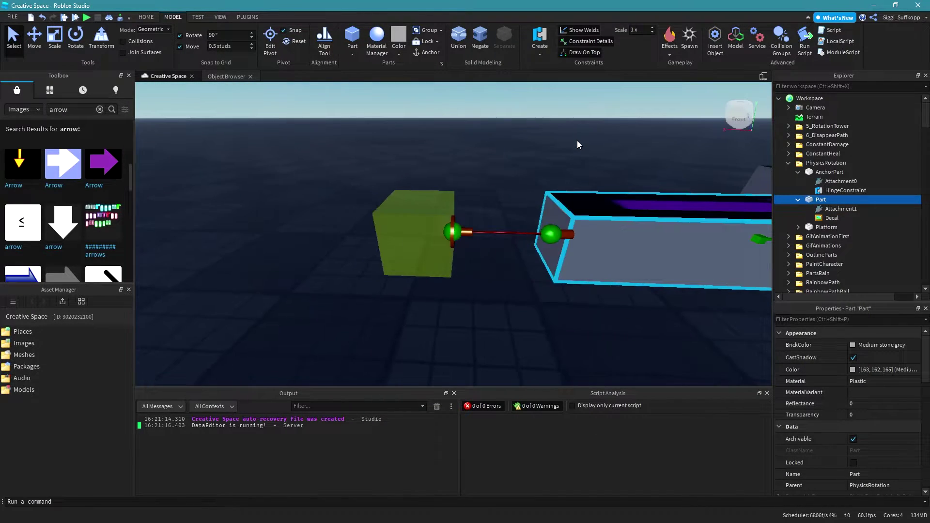
Copy the full Position coordinates of AnchorPart from its transform properties
{"action": "left_click", "coordinate": [814, 174]}
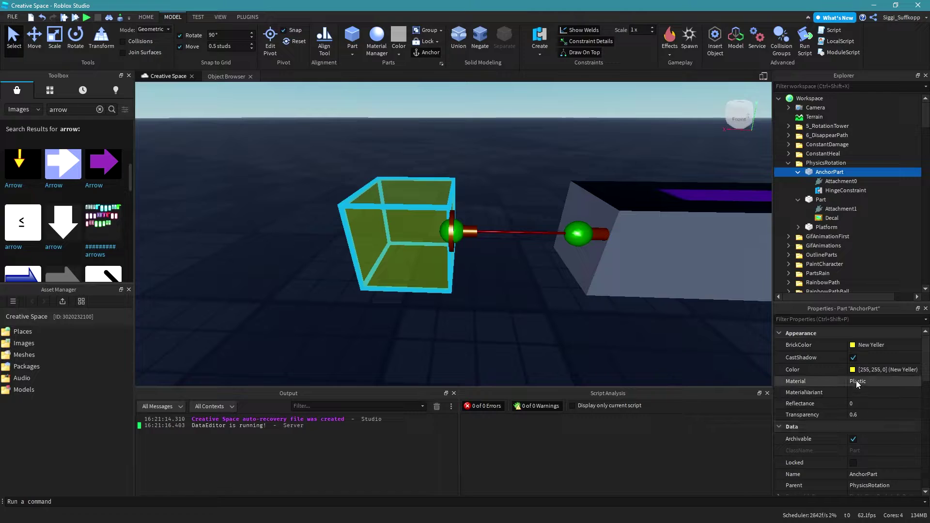
{"action": "scroll", "coordinate": [858, 381], "scroll_direction": "down", "scroll_amount": 3}
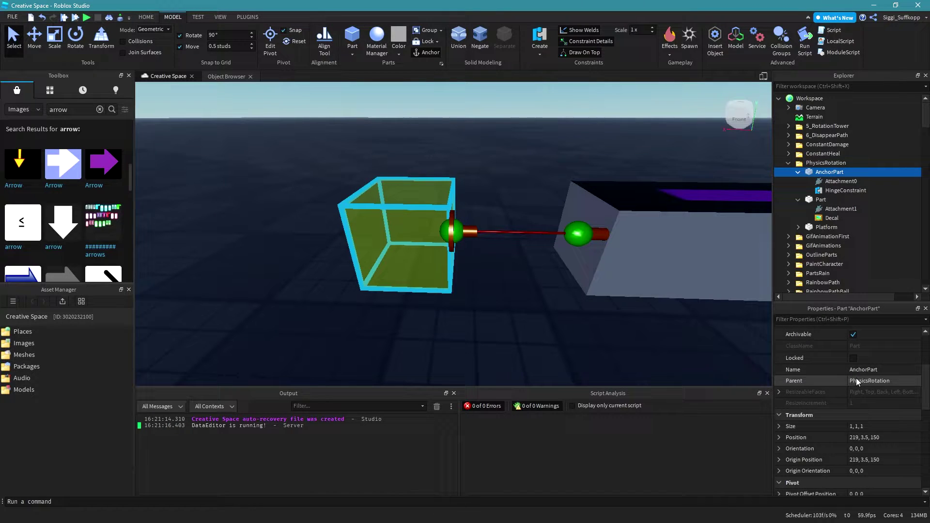
{"action": "left_click", "coordinate": [881, 437]}
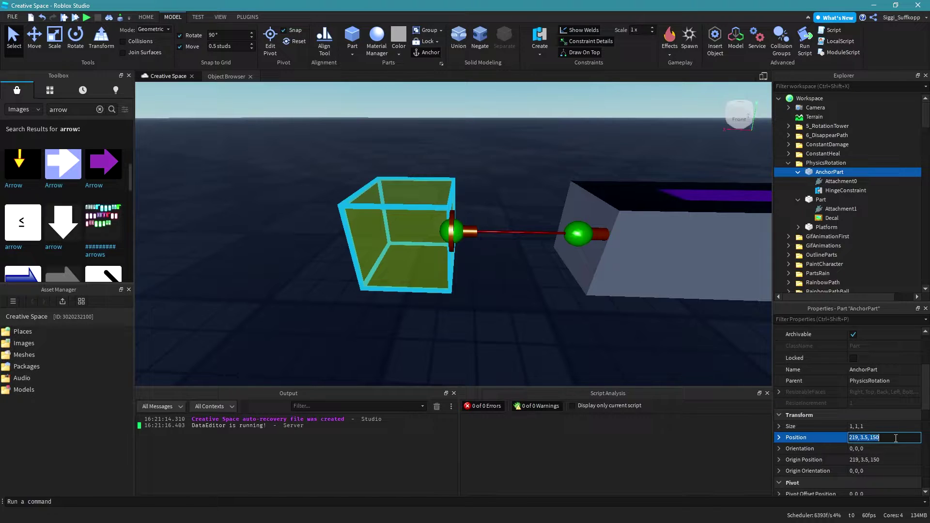
{"action": "key", "text": "ctrl+c"}
{"action": "key", "text": "Return"}
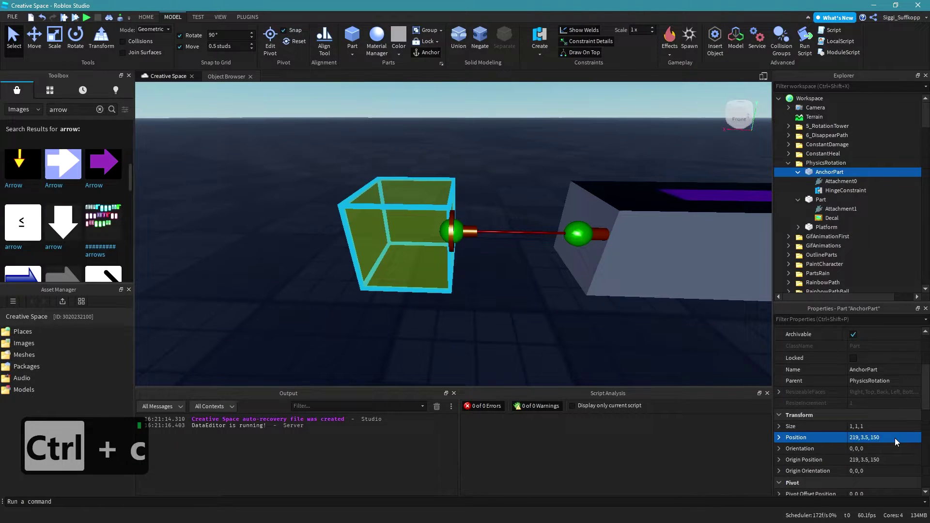
Set the WorldPosition of both Attachment0 and Attachment1 to AnchorPart's copied position, 219, 3.5, 150
{"action": "left_click", "coordinate": [842, 183]}
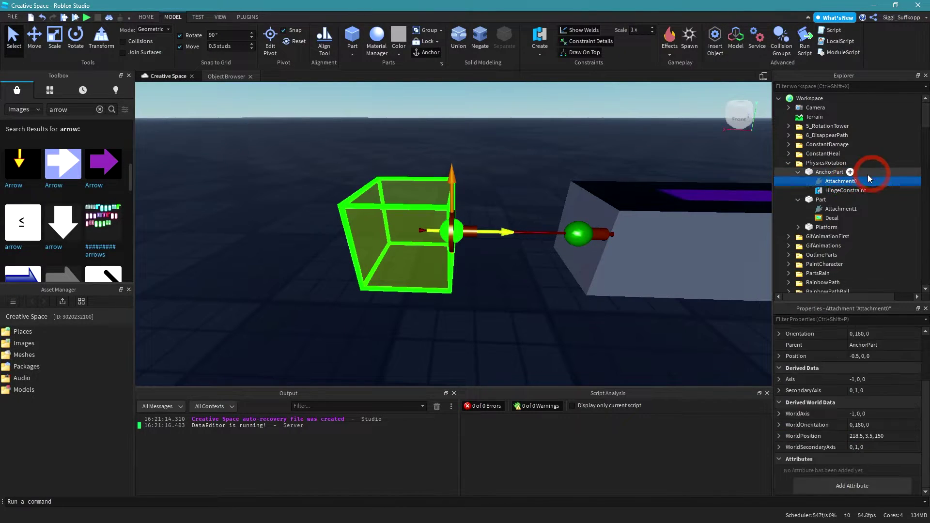
{"action": "left_click", "coordinate": [834, 209], "text": "ctrl"}
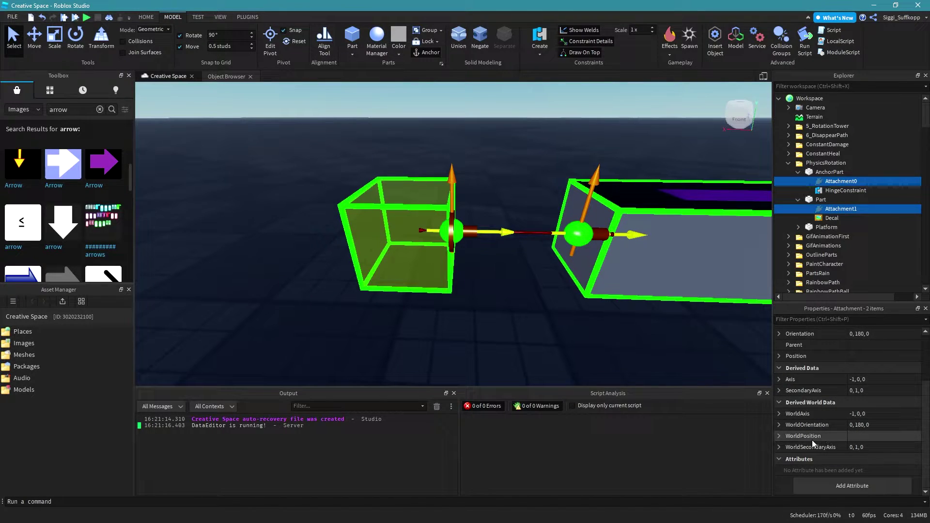
{"action": "left_click", "coordinate": [865, 438]}
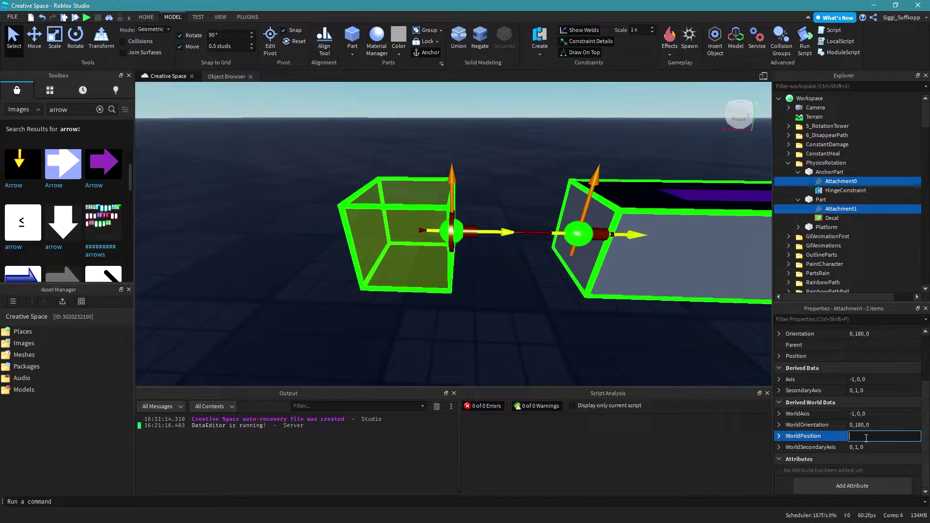
{"action": "key", "text": "ctrl+v"}
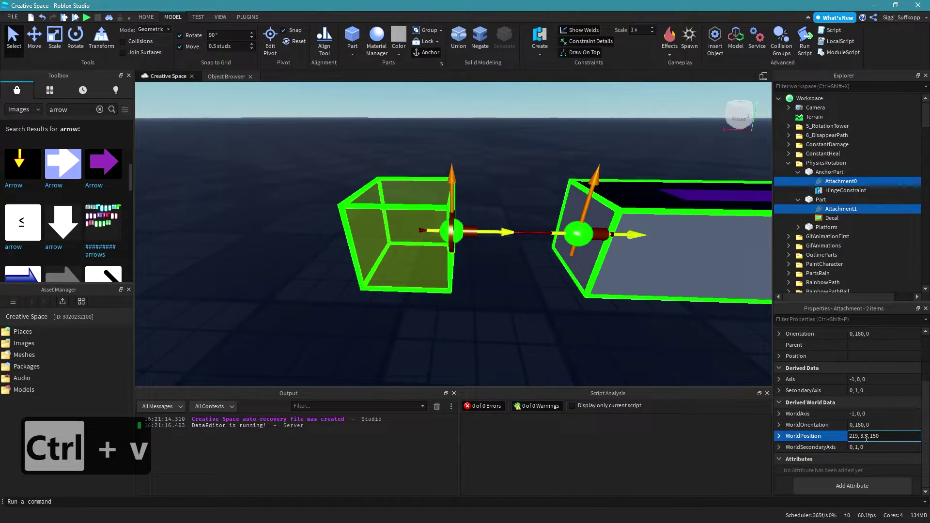
{"action": "key", "text": "Return"}
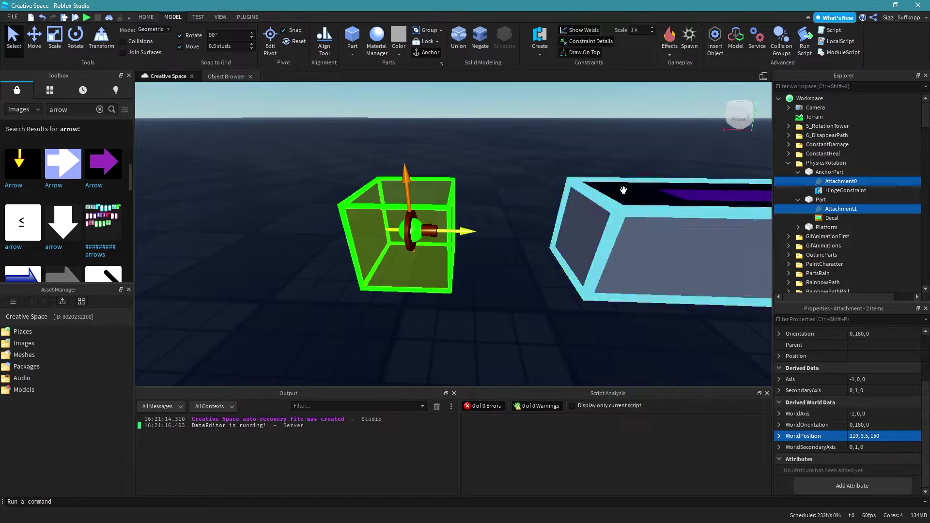
Set the ActuatorType of the HingeConstraint inside AnchorPart to Motor
{"action": "left_click", "coordinate": [834, 172]}
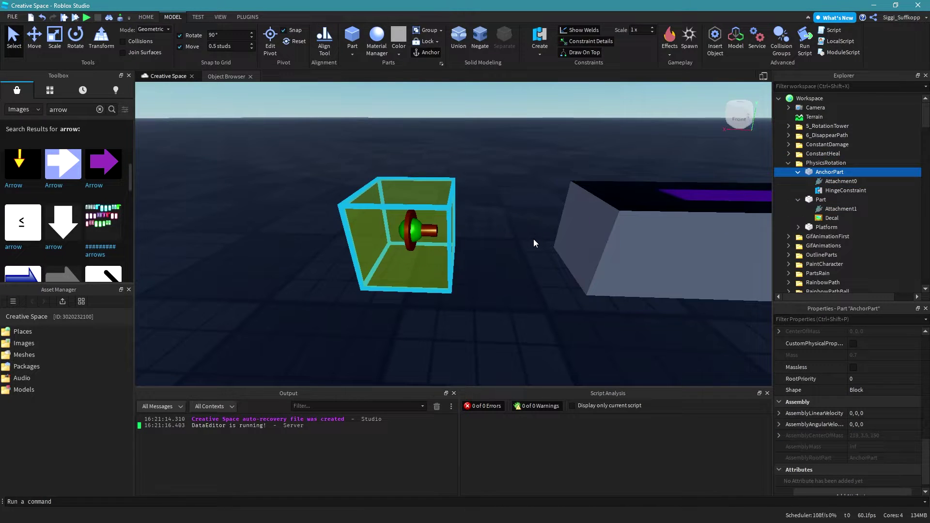
{"action": "left_click", "coordinate": [825, 191]}
{"action": "right_click_drag", "start_coordinate": [535, 155], "coordinate": [537, 154]}
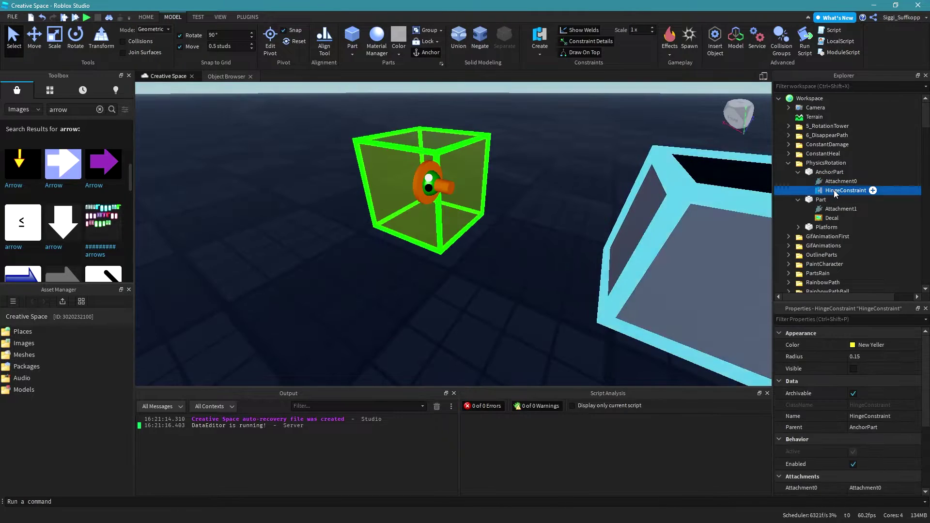
{"action": "scroll", "coordinate": [885, 385], "scroll_direction": "down", "scroll_amount": 3}
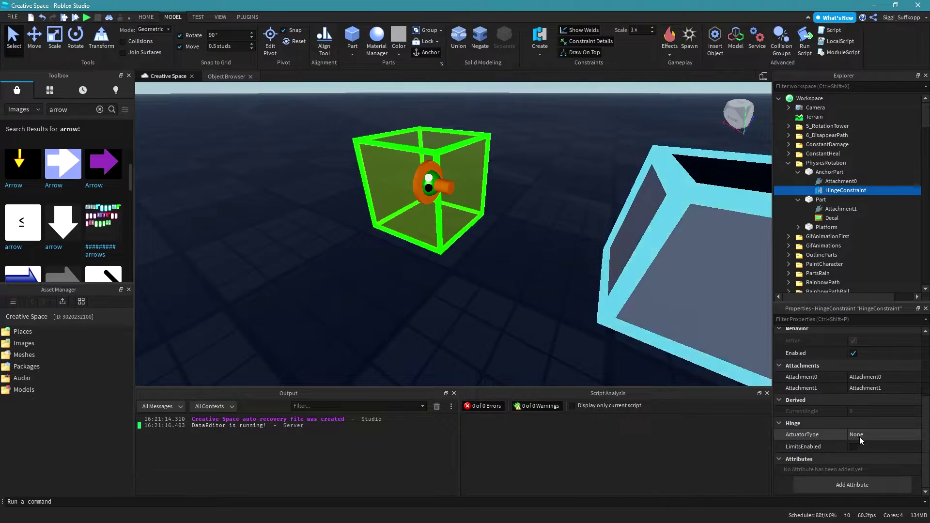
{"action": "left_click", "coordinate": [881, 435]}
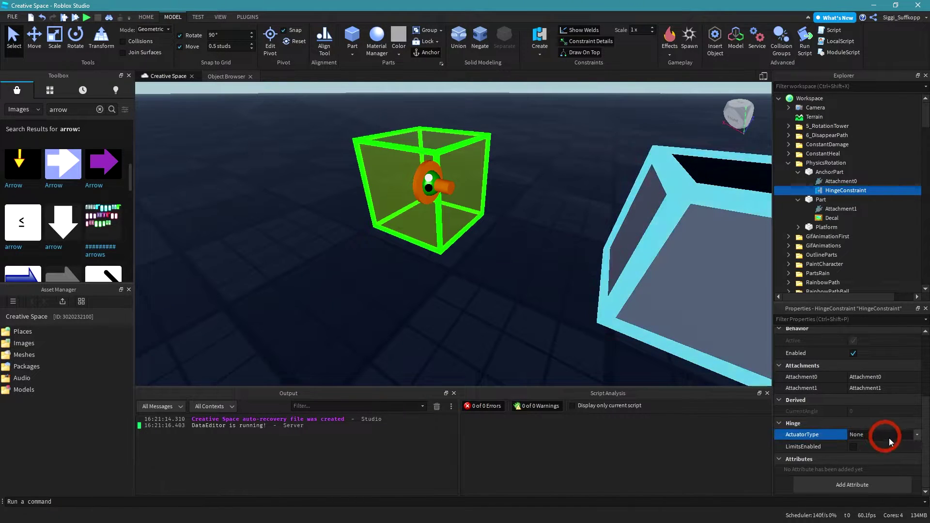
{"action": "left_click", "coordinate": [914, 436]}
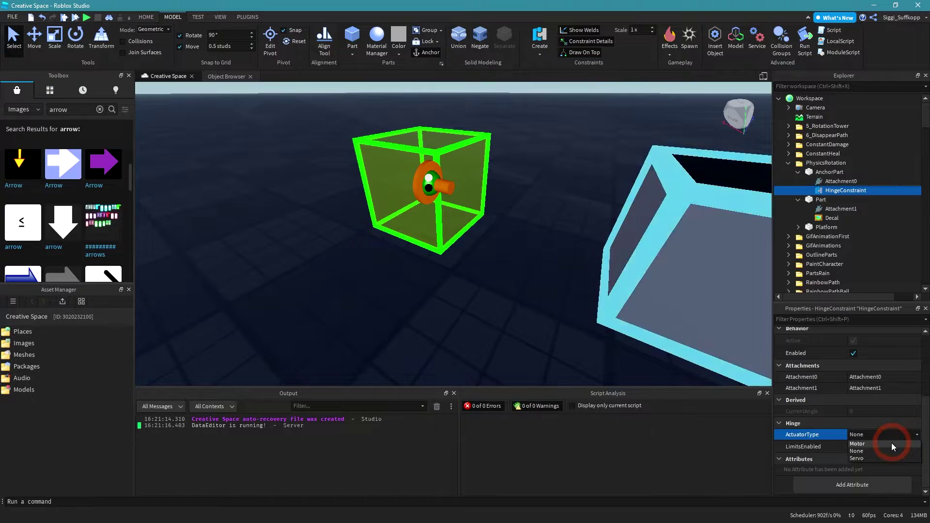
{"action": "left_click", "coordinate": [866, 444]}
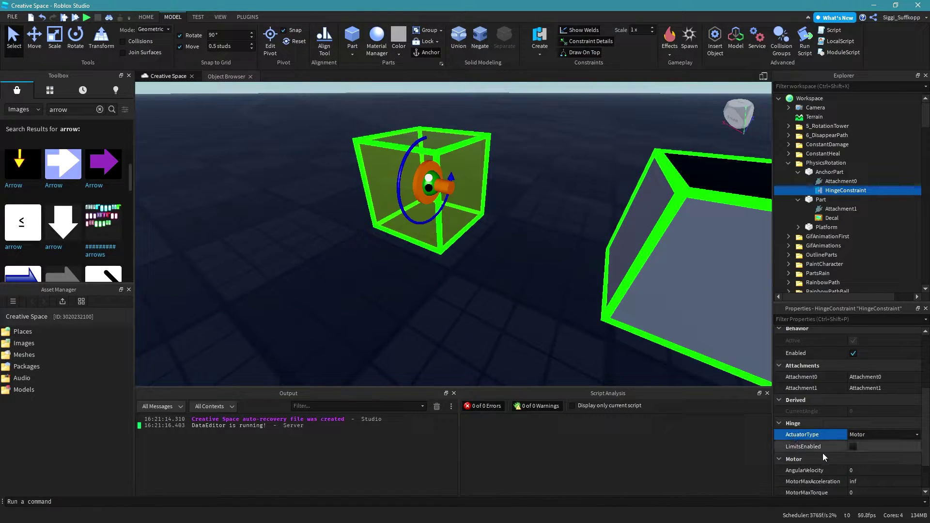
Set the hinge motor's AngularVelocity to 1
{"action": "scroll", "coordinate": [909, 455], "scroll_direction": "down", "scroll_amount": 2}
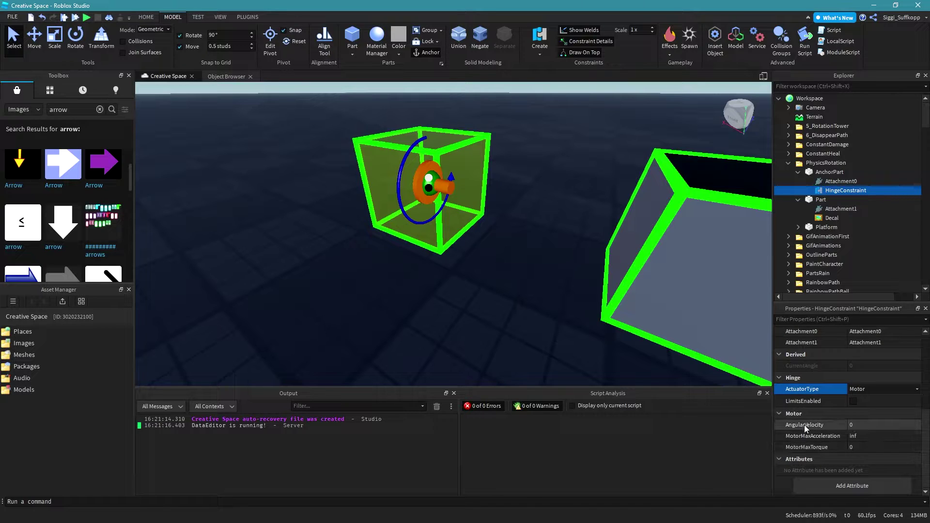
{"action": "mouse_move", "coordinate": [807, 429]}
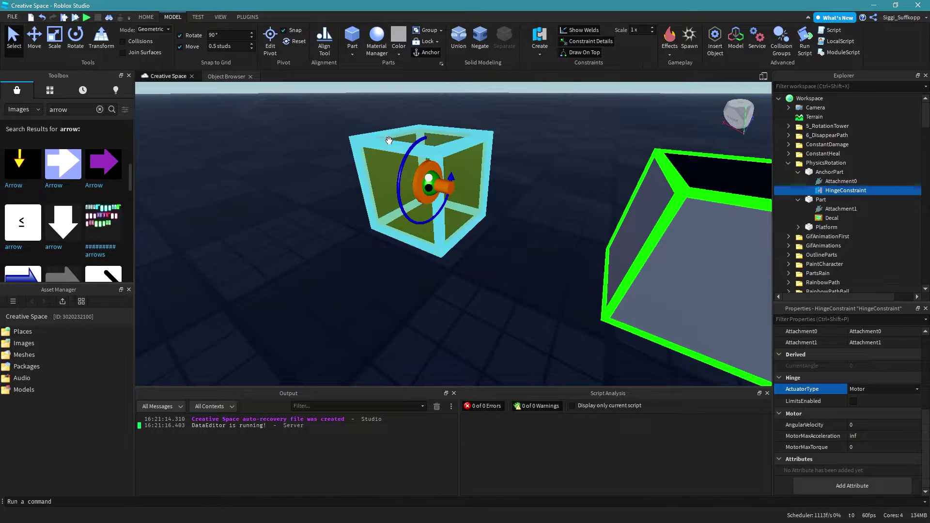
{"action": "left_click", "coordinate": [878, 426]}
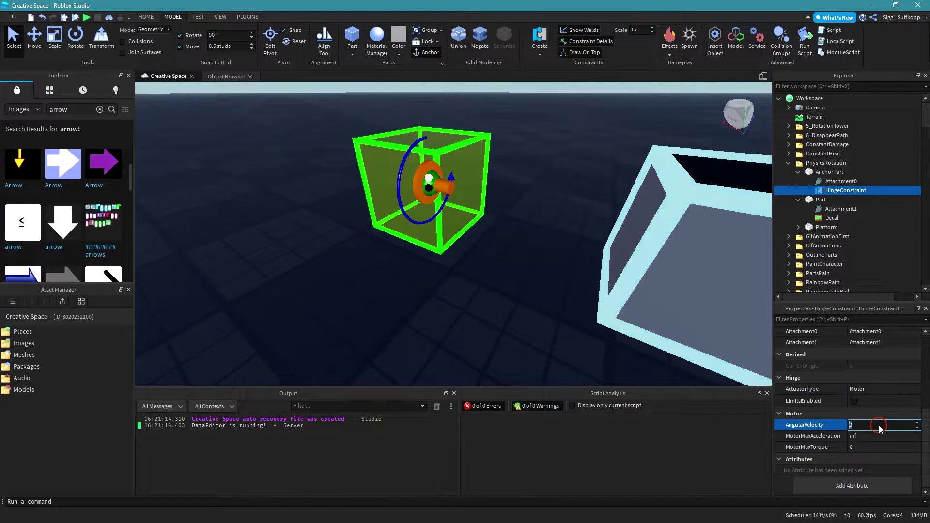
{"action": "type", "text": "1"}
{"action": "key", "text": "Return"}
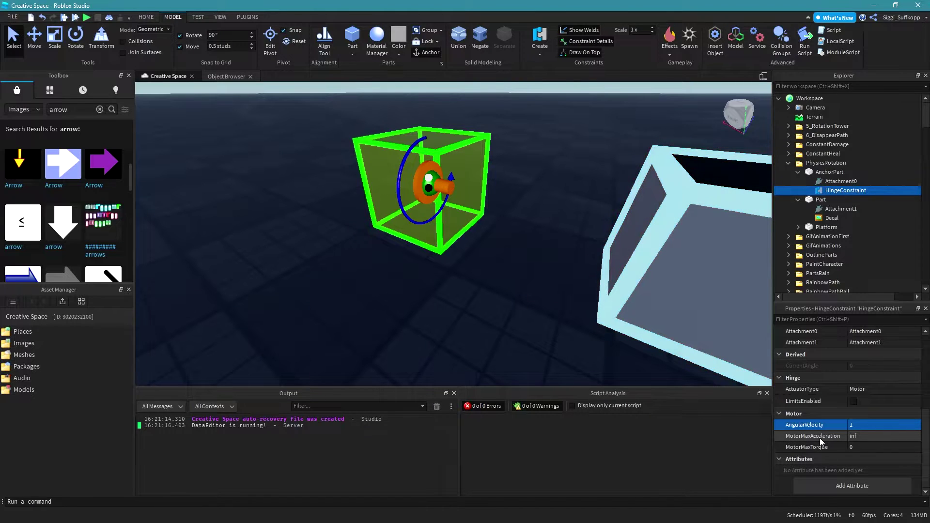
Set the hinge's MotorMaxTorque to inf by copying the value from MotorMaxAcceleration
{"action": "left_click", "coordinate": [861, 436]}
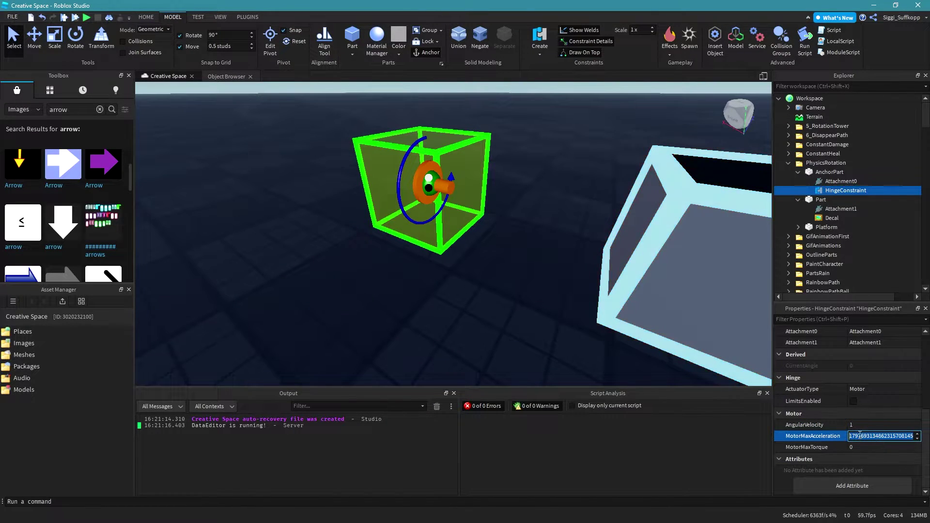
{"action": "key", "text": "ctrl+c"}
{"action": "left_click", "coordinate": [870, 446]}
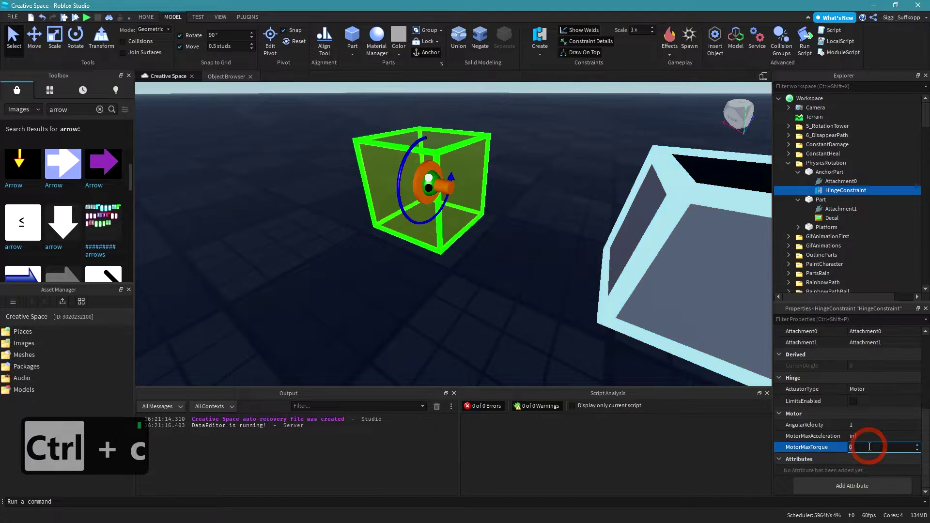
{"action": "key", "text": "ctrl+v"}
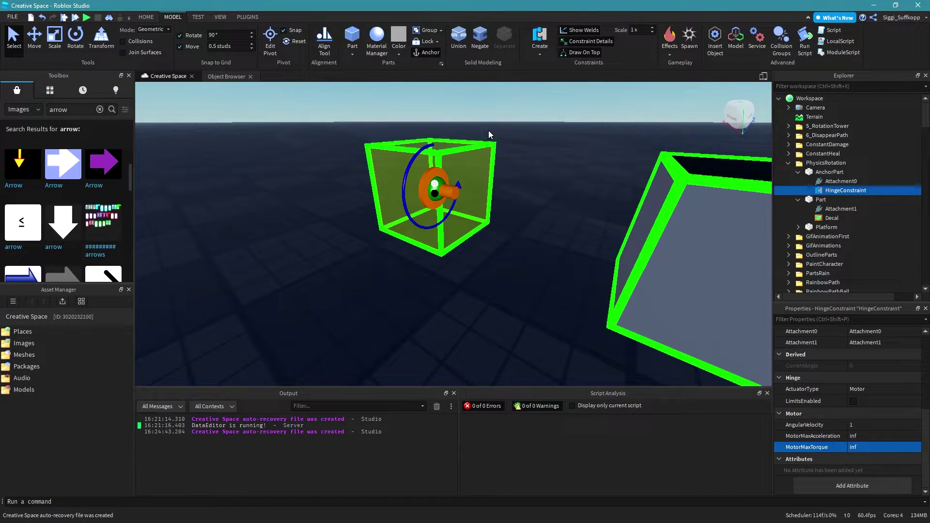
Run the simulation and watch from several angles how the bar and Platform rotate about AnchorPart
{"action": "key", "text": "a"}
{"action": "right_click_drag", "start_coordinate": [504, 124], "coordinate": [504, 123]}
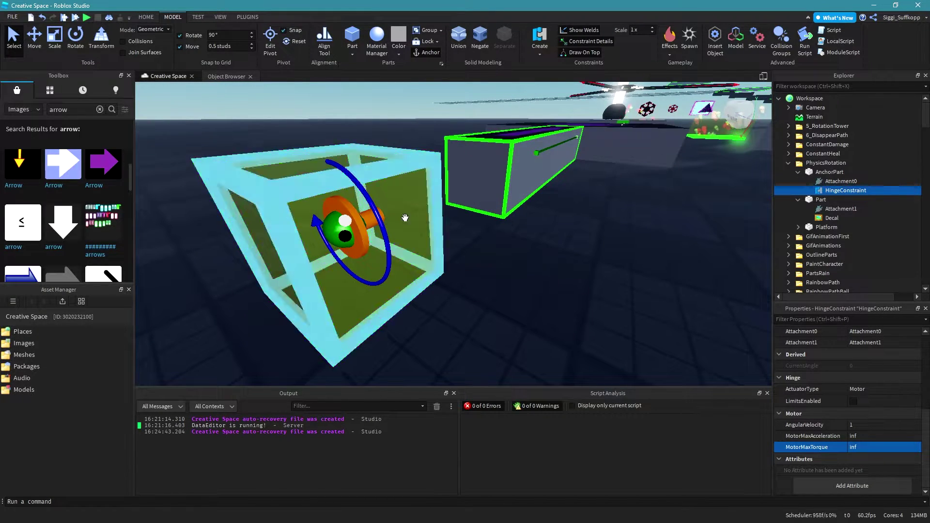
{"action": "scroll", "coordinate": [542, 280], "scroll_direction": "down", "scroll_amount": 5}
{"action": "scroll", "coordinate": [338, 171], "scroll_direction": "down", "scroll_amount": 1}
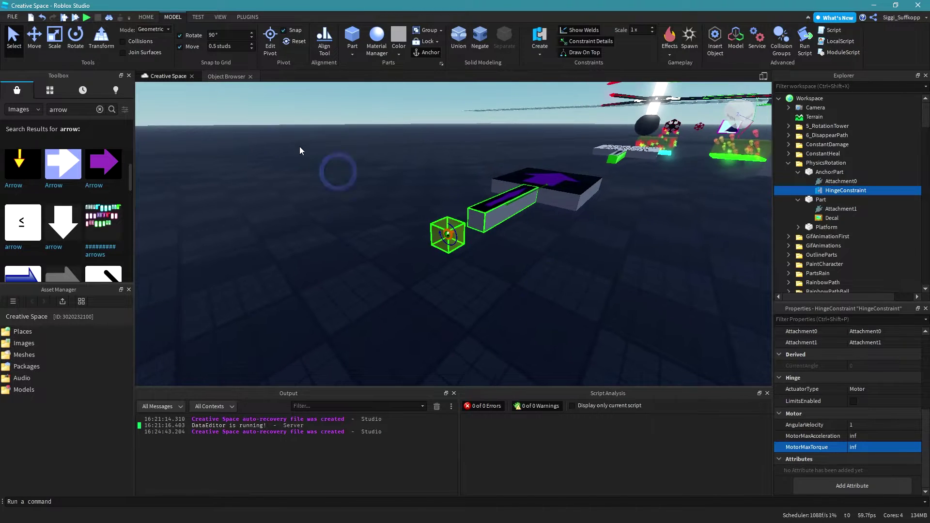
{"action": "left_click", "coordinate": [86, 18]}
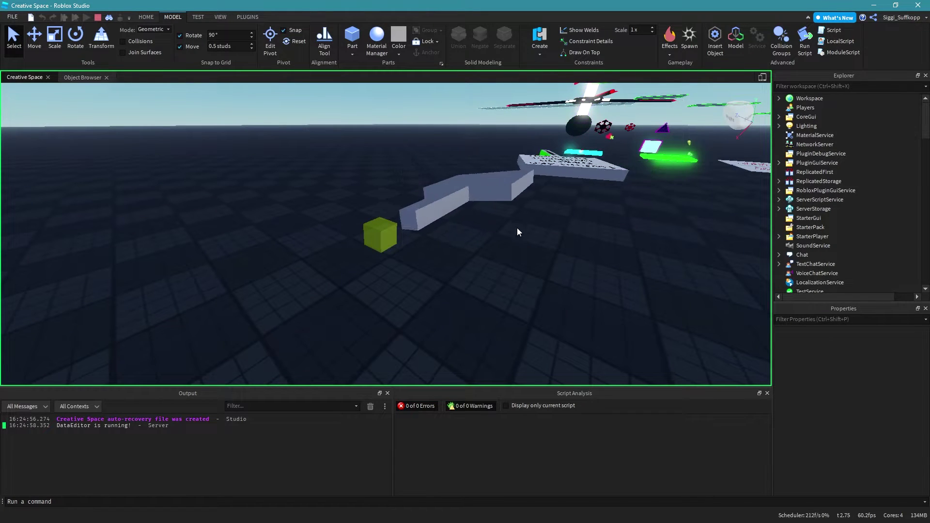
{"action": "right_click_drag", "start_coordinate": [469, 269], "coordinate": [469, 269]}
{"action": "key", "text": "w"}
{"action": "key", "text": "s"}
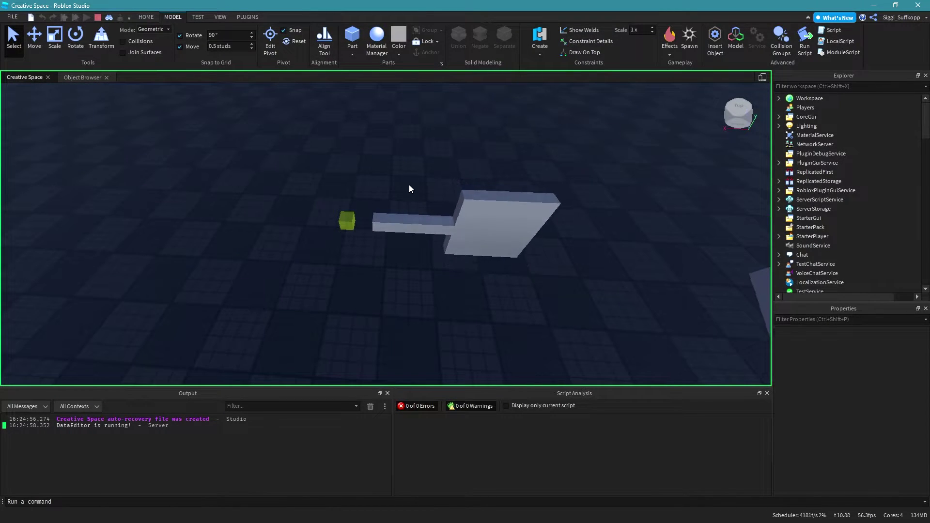
{"action": "right_click_drag", "start_coordinate": [411, 190], "coordinate": [411, 190]}
{"action": "key", "text": "w"}
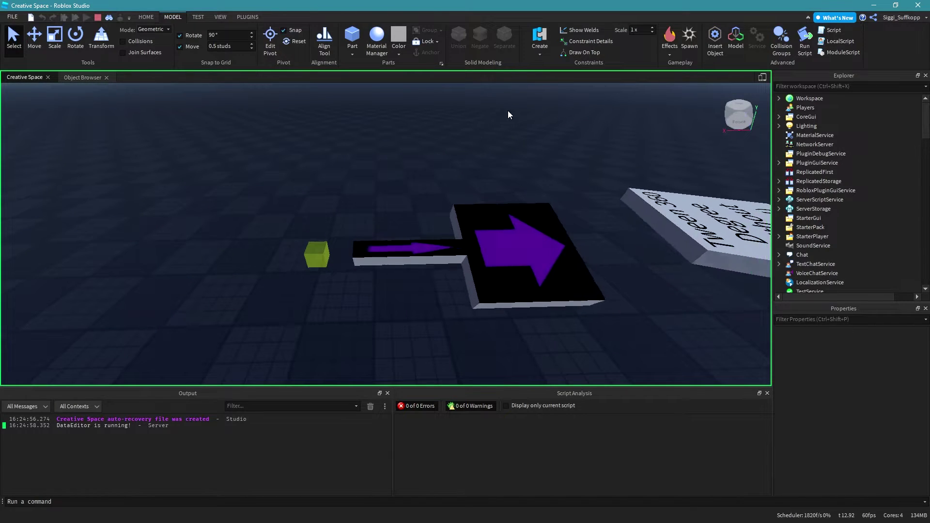
Turn on the display of welds and constraint details, drawn on top of the parts, in the running simulation
{"action": "left_click", "coordinate": [574, 30]}
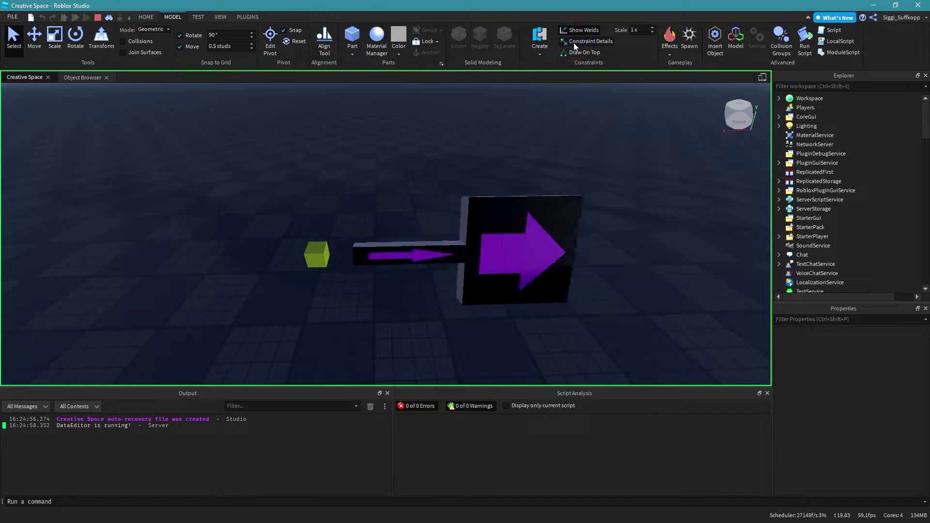
{"action": "left_click", "coordinate": [574, 43]}
{"action": "left_click", "coordinate": [581, 54]}
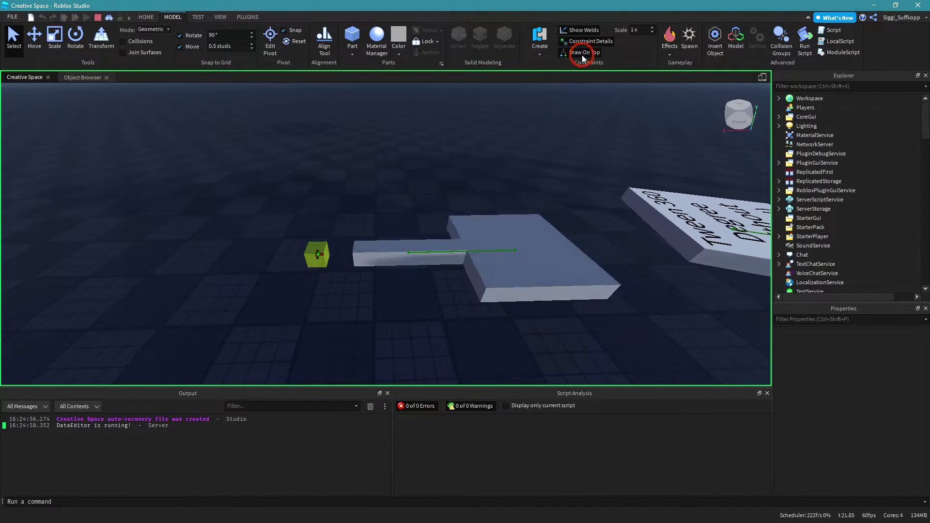
{"action": "left_click", "coordinate": [572, 31]}
{"action": "right_click_drag", "start_coordinate": [433, 187], "coordinate": [434, 187]}
{"action": "key", "text": "w"}
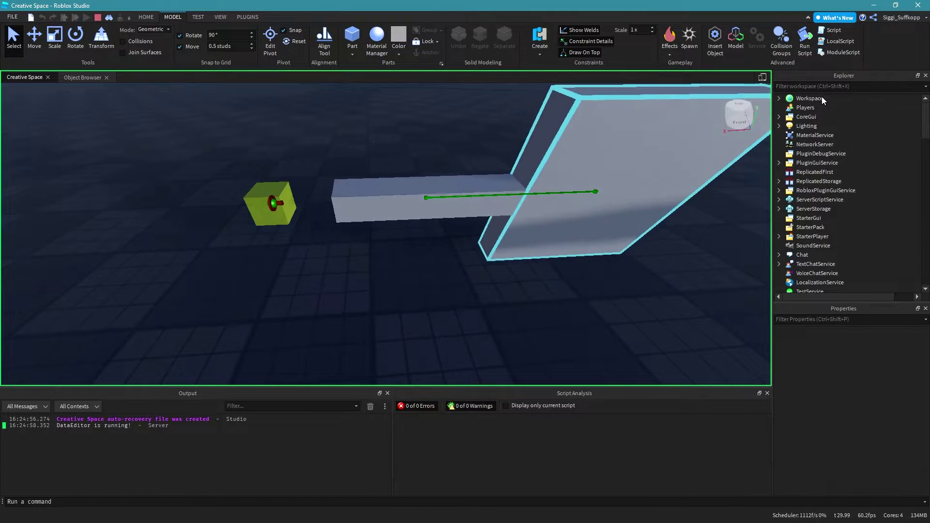
Select Attachment0 in AnchorPart and Attachment1 in the bar together to inspect them during the rotation
{"action": "left_click", "coordinate": [258, 198]}
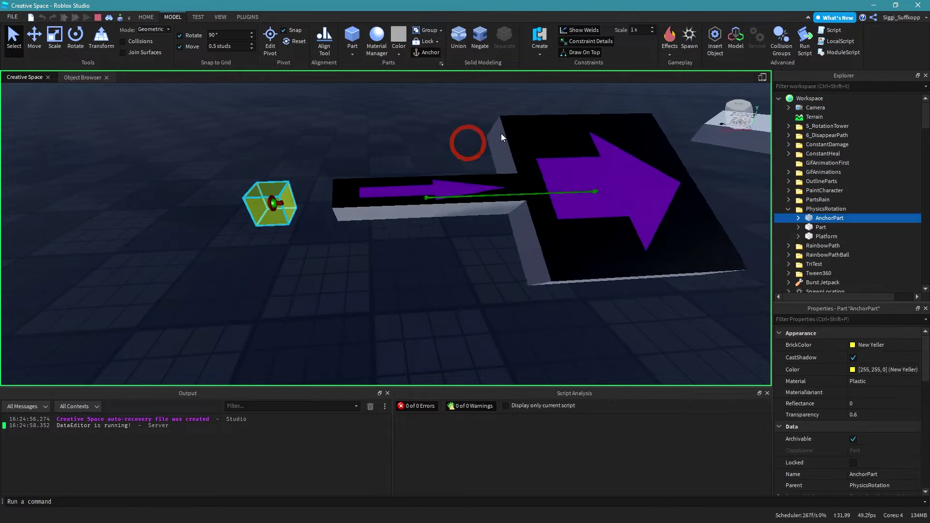
{"action": "left_click", "coordinate": [798, 218]}
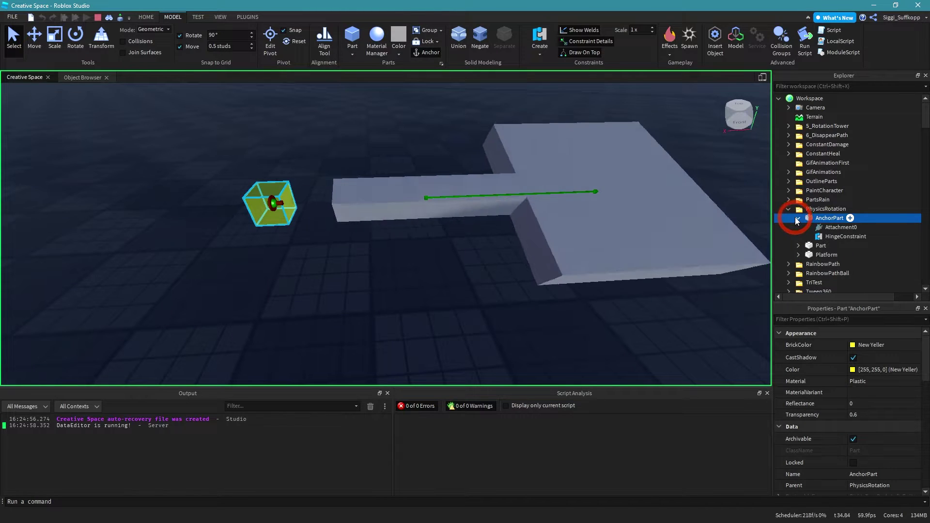
{"action": "left_click", "coordinate": [799, 246]}
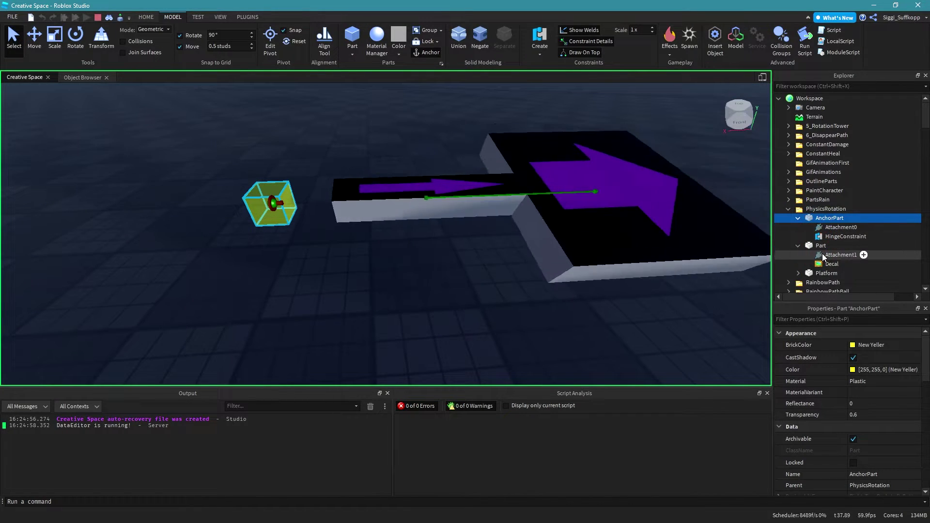
{"action": "left_click", "coordinate": [833, 227]}
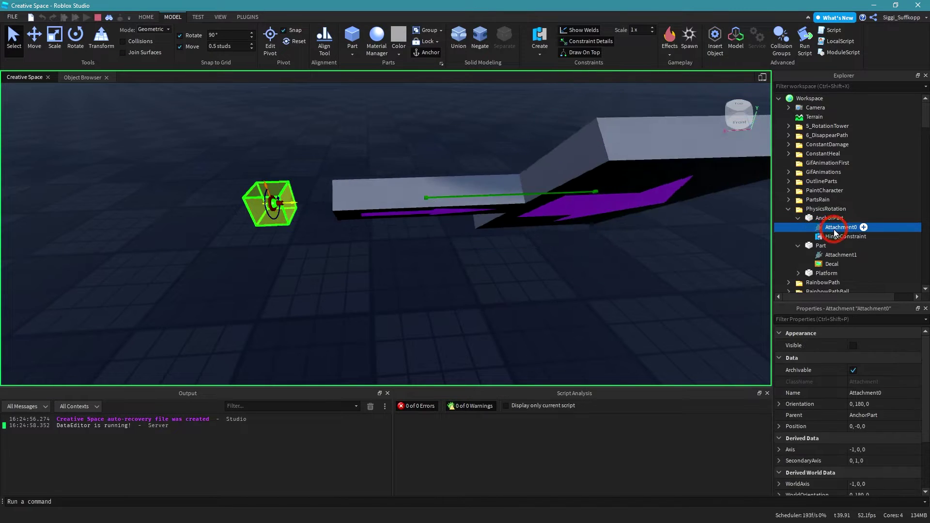
{"action": "left_click", "coordinate": [842, 255], "text": "ctrl"}
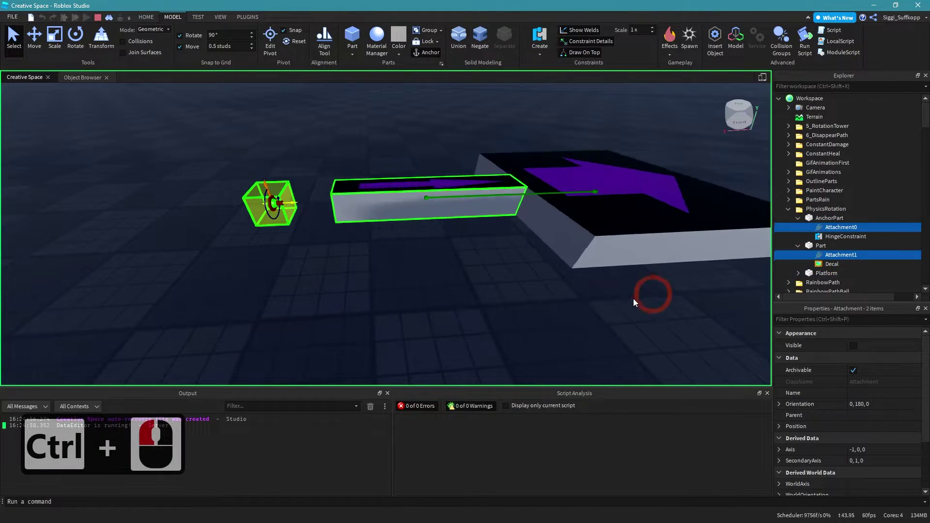
Rotate Attachment0 and Attachment1 together by 90° in the running simulation, watch the bar's rotation from several angles, and stop the simulation
{"action": "right_click_drag", "start_coordinate": [438, 314], "coordinate": [436, 313]}
{"action": "key", "text": "w"}
{"action": "key", "text": "s"}
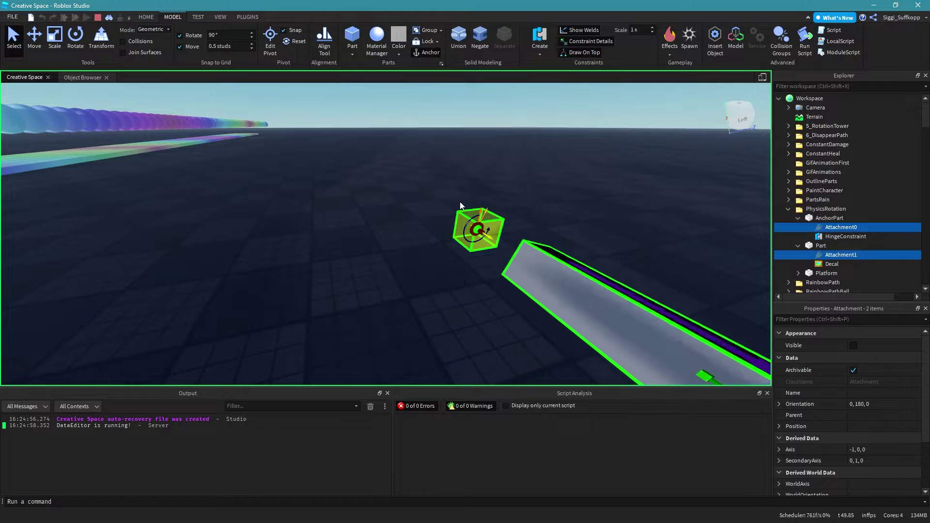
{"action": "right_click_drag", "start_coordinate": [415, 311], "coordinate": [411, 308]}
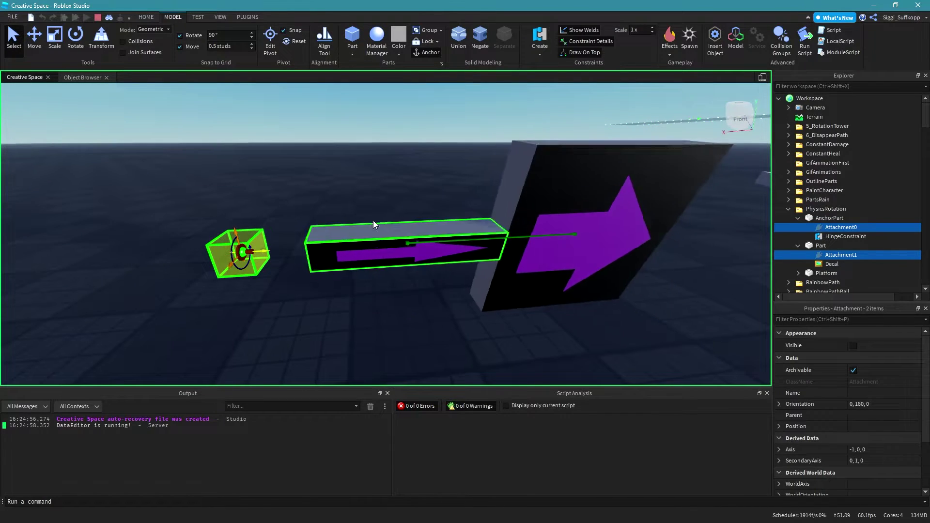
{"action": "left_click", "coordinate": [75, 39]}
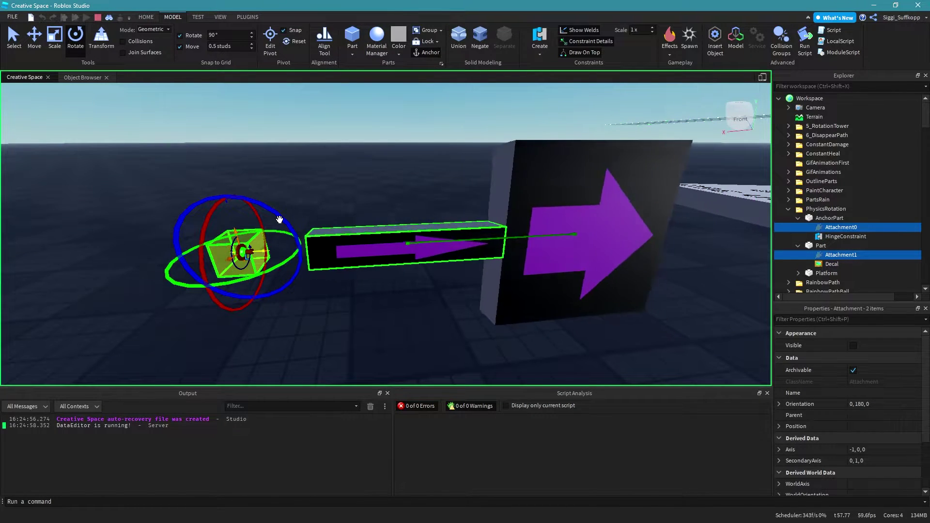
{"action": "left_click_drag", "start_coordinate": [277, 218], "coordinate": [233, 232]}
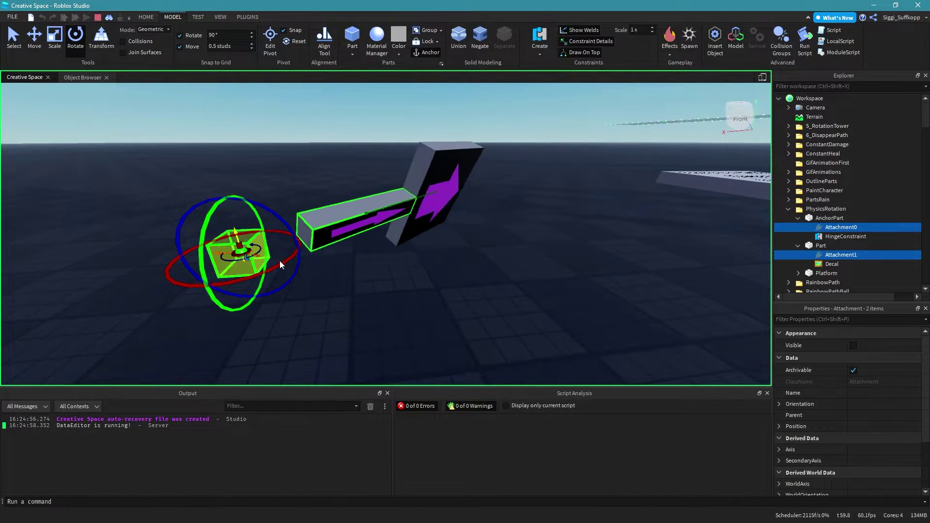
{"action": "right_click_drag", "start_coordinate": [426, 287], "coordinate": [426, 287]}
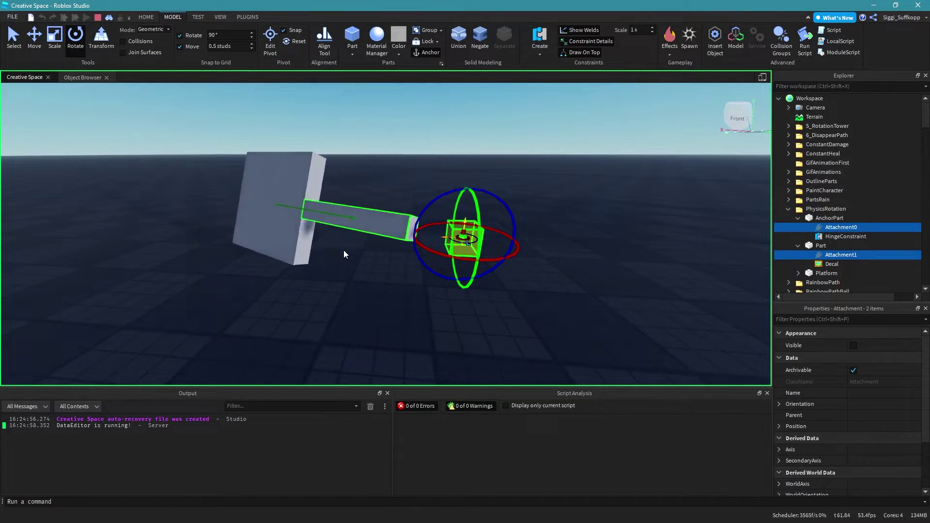
{"action": "right_click_drag", "start_coordinate": [355, 290], "coordinate": [388, 303]}
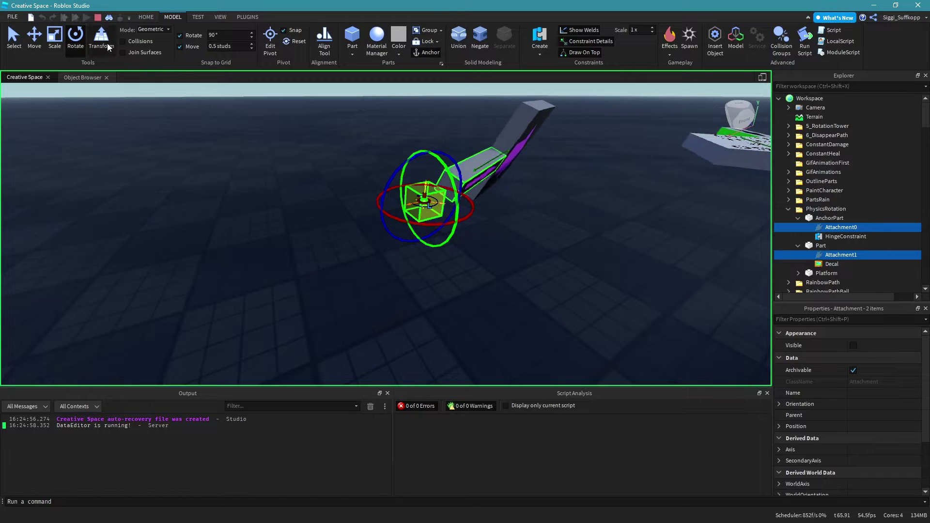
{"action": "left_click", "coordinate": [98, 18]}
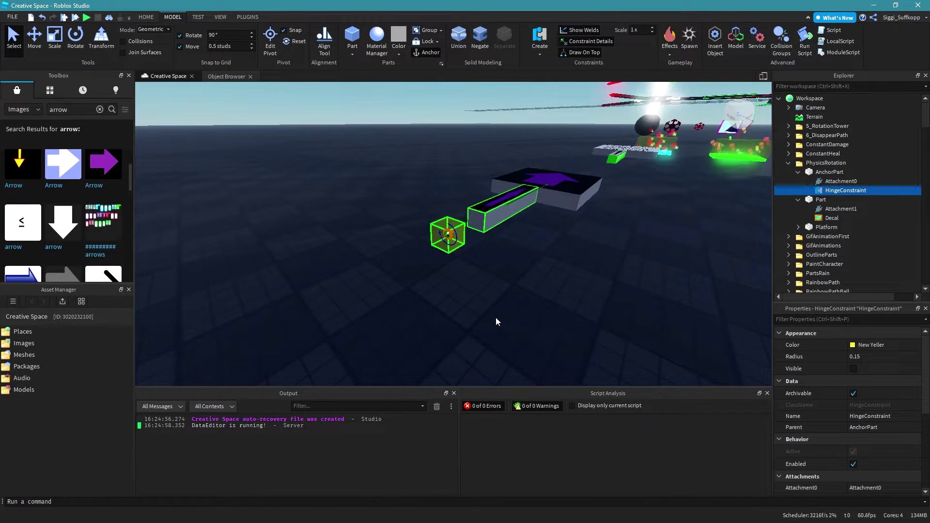
Select Attachment0 in AnchorPart and Attachment1 in the bar, and rotate both 90° to orientation 0, 180, 90
{"action": "key", "text": "f"}
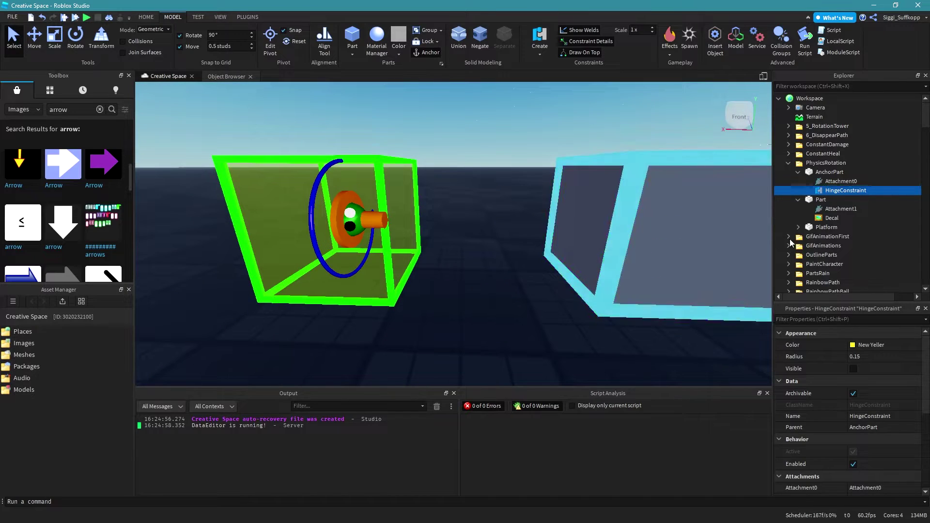
{"action": "left_click", "coordinate": [848, 183]}
{"action": "left_click", "coordinate": [839, 209], "text": "ctrl"}
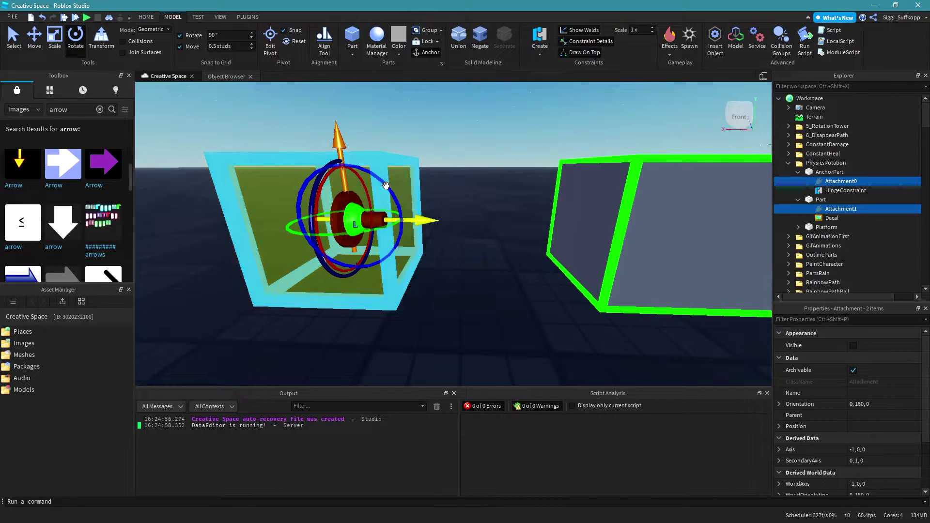
{"action": "left_click_drag", "start_coordinate": [386, 184], "coordinate": [355, 162]}
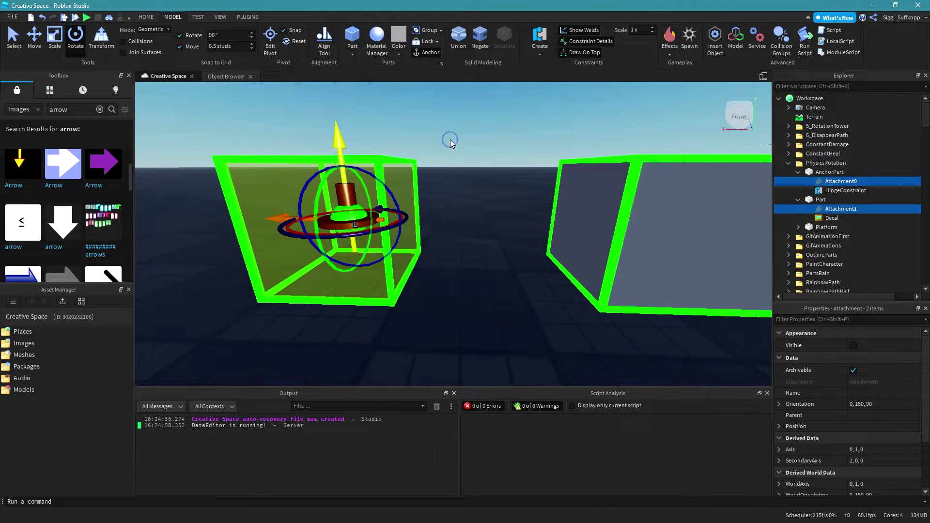
Run the simulation to check how the bar and Platform turn about AnchorPart's vertical axis, and stop it
{"action": "scroll", "coordinate": [450, 140], "scroll_direction": "down", "scroll_amount": 5}
{"action": "right_click_drag", "start_coordinate": [449, 141], "coordinate": [451, 141]}
{"action": "key", "text": "d"}
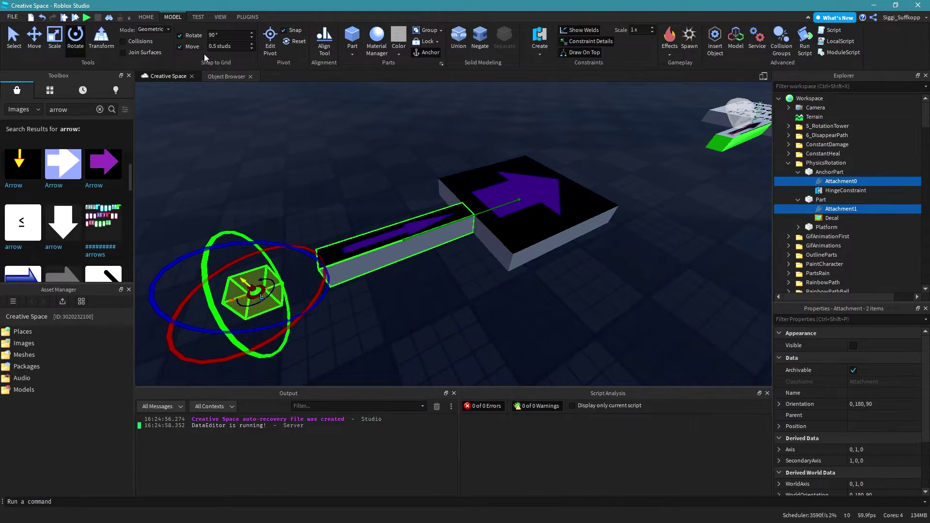
{"action": "left_click", "coordinate": [87, 19]}
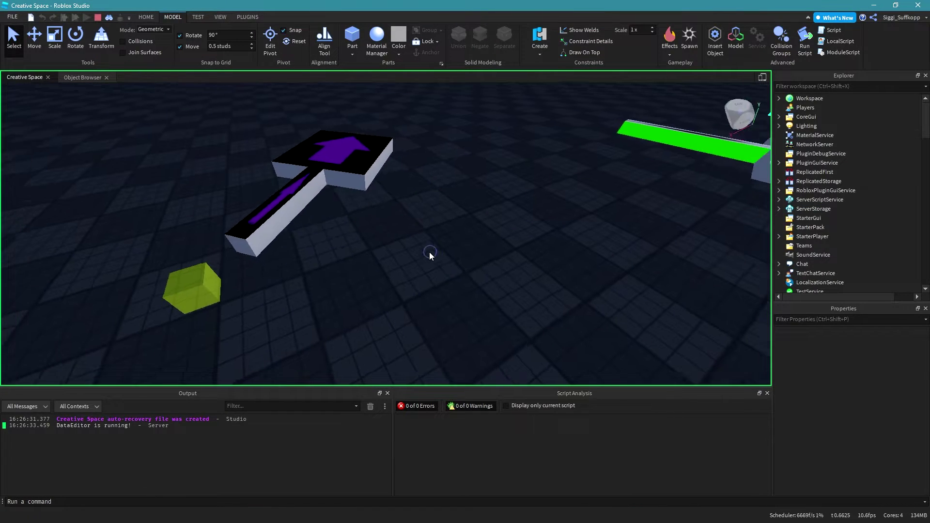
{"action": "right_click_drag", "start_coordinate": [432, 252], "coordinate": [432, 252]}
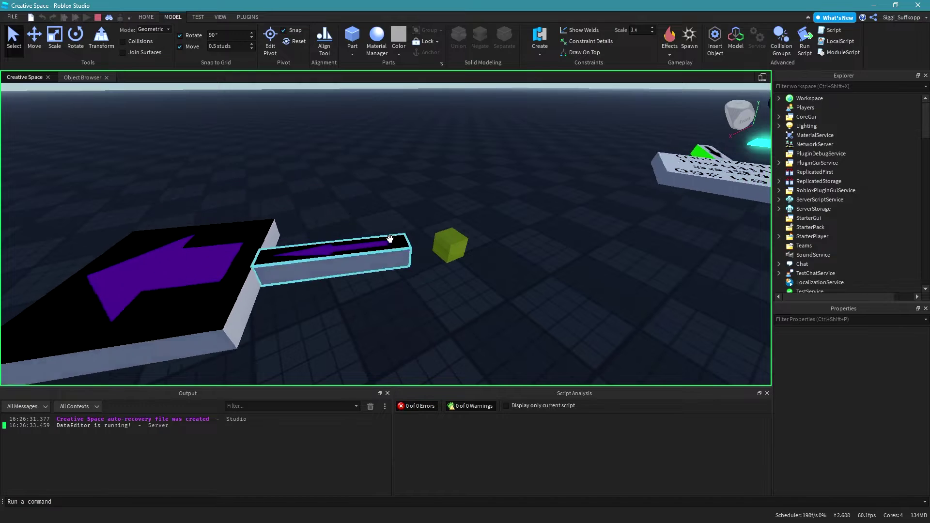
{"action": "left_click", "coordinate": [97, 18]}
Offset Attachment1 from AnchorPart's centre to position 7, 0, 0, inspect the hinge's alignment details, and return it to 5, 0, 0
{"action": "key", "text": "f"}
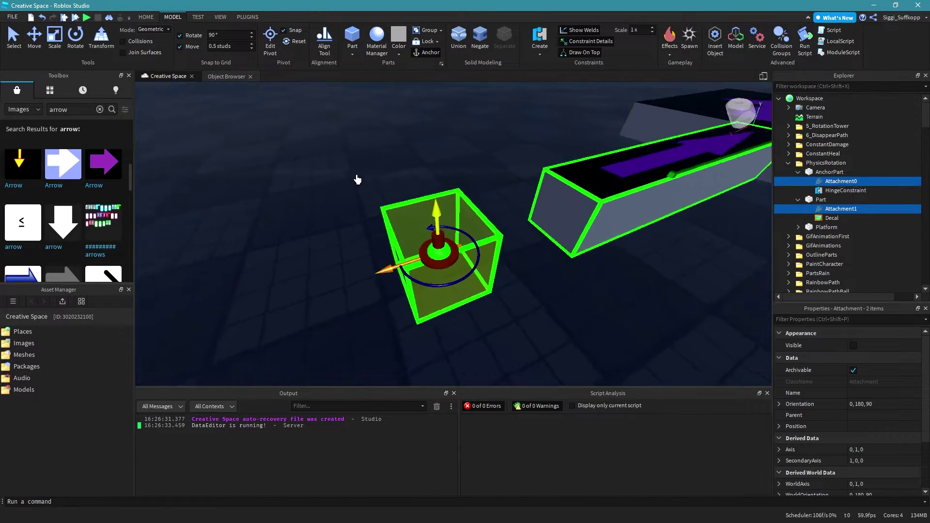
{"action": "left_click", "coordinate": [832, 185]}
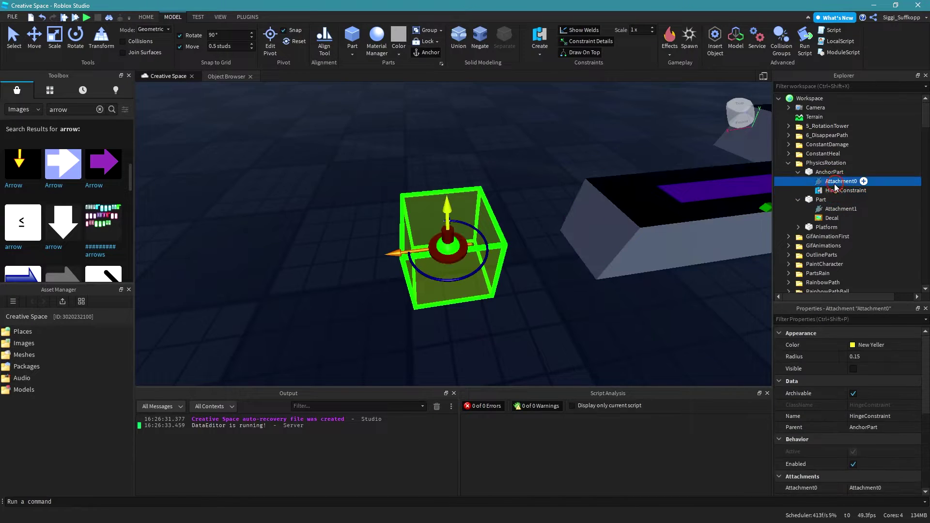
{"action": "left_click", "coordinate": [841, 209]}
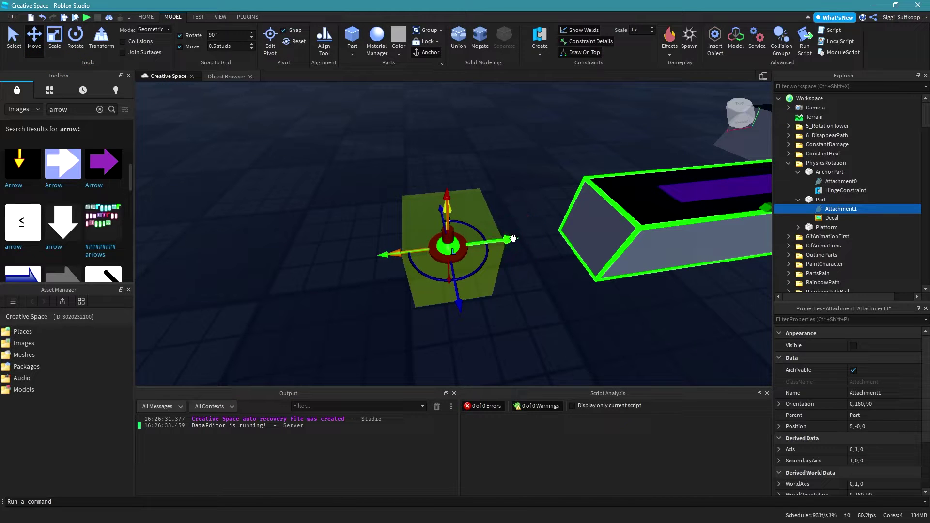
{"action": "right_click_drag", "start_coordinate": [446, 333], "coordinate": [446, 333]}
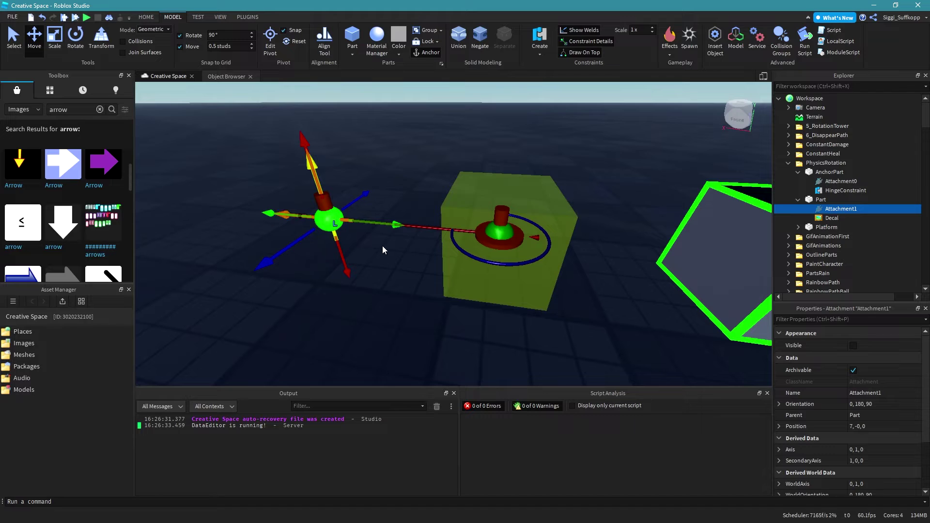
{"action": "mouse_move", "coordinate": [534, 239]}
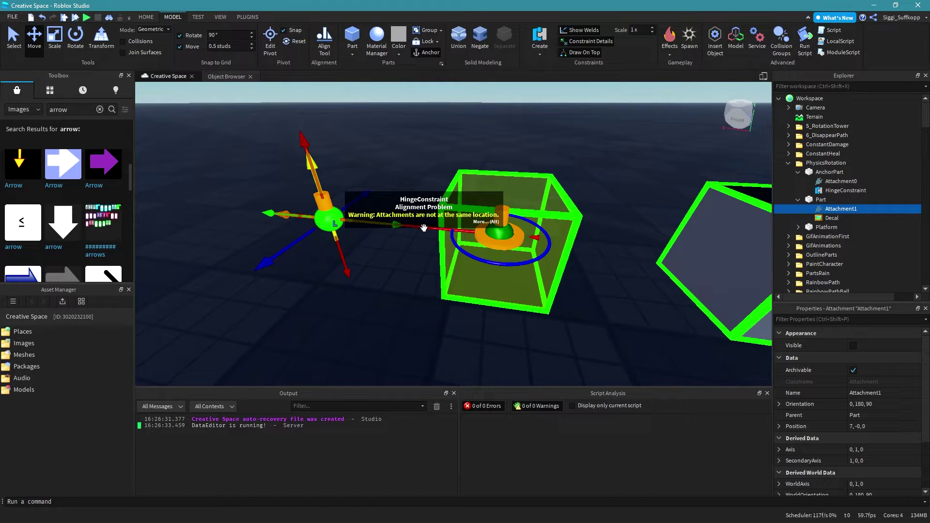
{"action": "key", "text": "alt"}
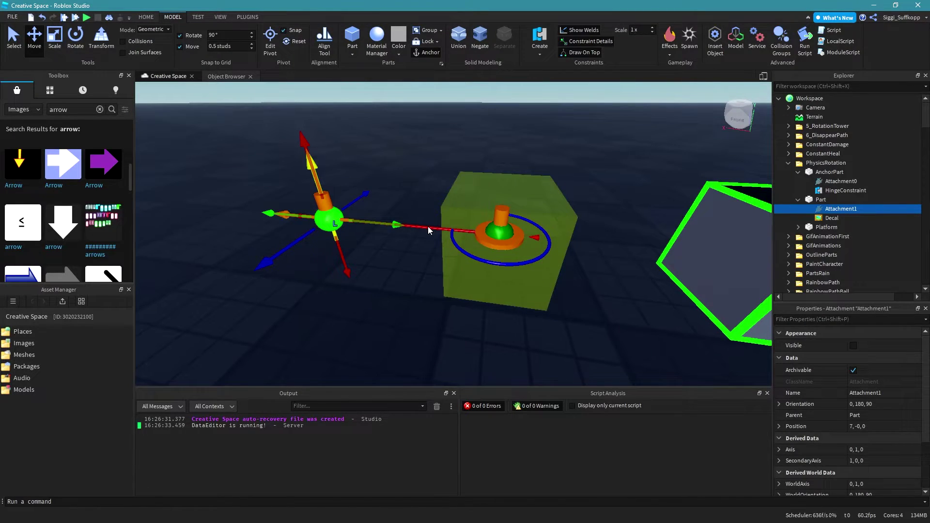
{"action": "mouse_move", "coordinate": [428, 227]}
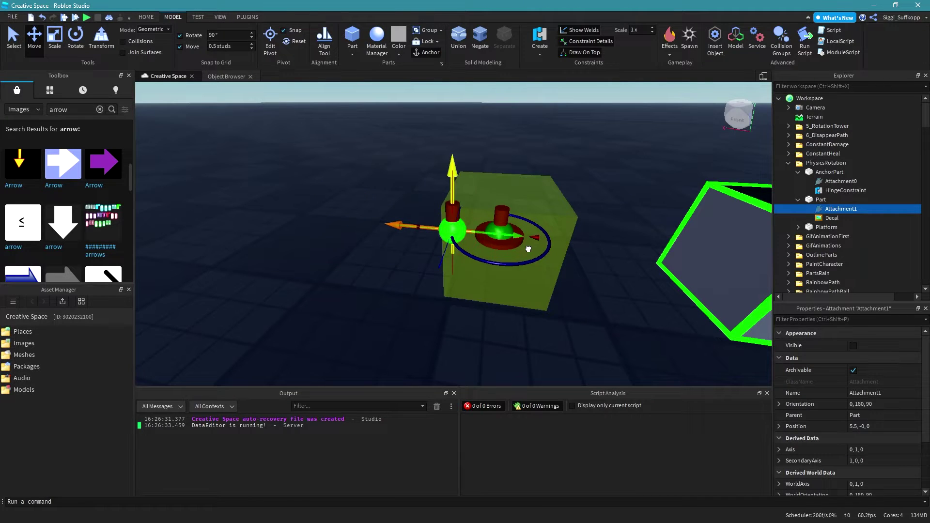
{"action": "left_click_drag", "start_coordinate": [528, 249], "coordinate": [597, 313]}
Start the simulation with welds and constraint details displayed and drawn on top of the parts
{"action": "right_click_drag", "start_coordinate": [591, 301], "coordinate": [589, 300]}
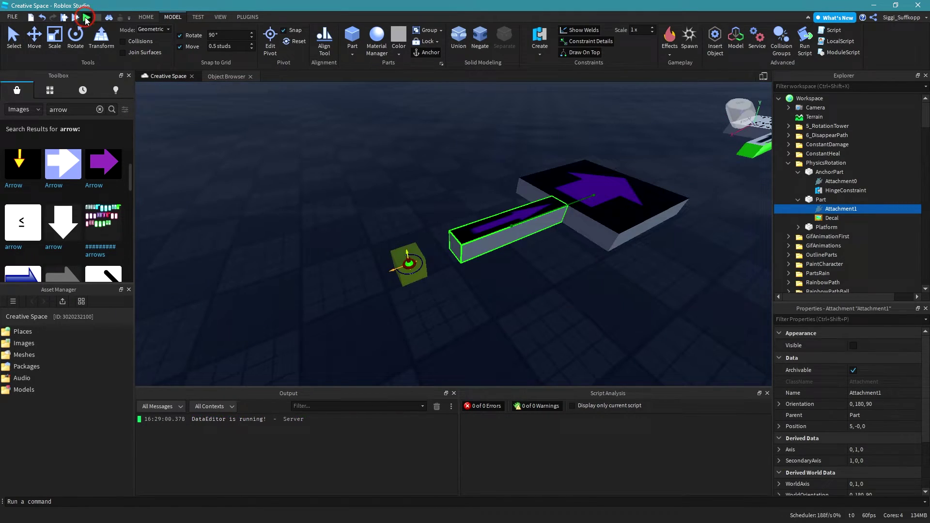
{"action": "left_click", "coordinate": [86, 19]}
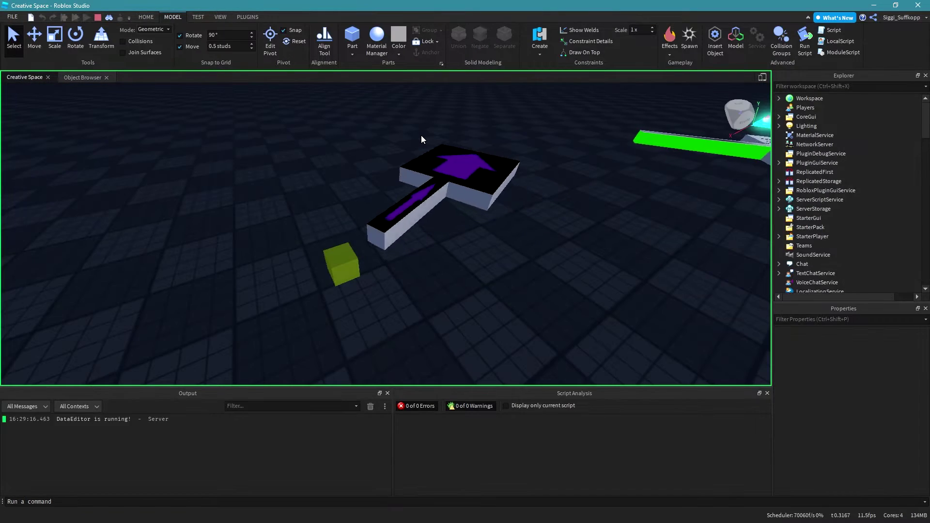
{"action": "left_click", "coordinate": [574, 31]}
{"action": "left_click", "coordinate": [580, 41]}
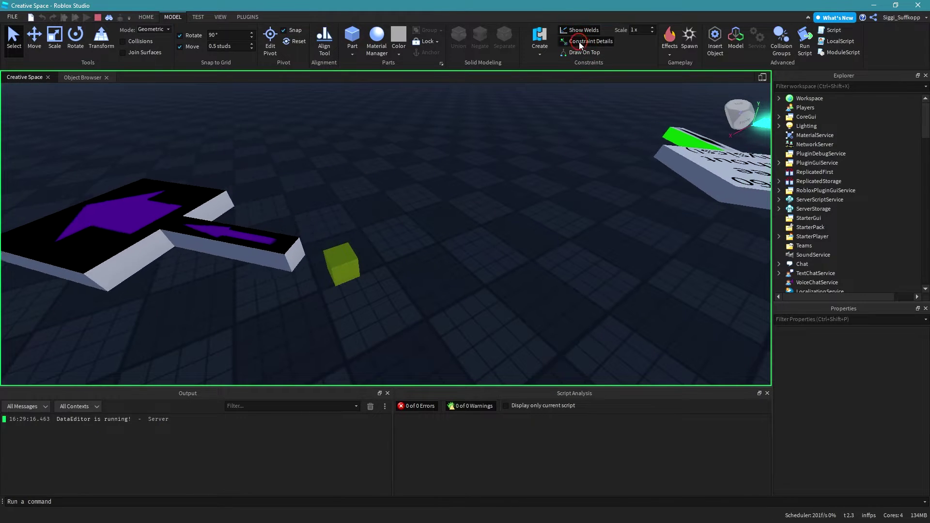
{"action": "left_click", "coordinate": [582, 53]}
Select Attachment0 and Attachment1 together in the running simulation and examine the platform's rotation from several angles
{"action": "right_click_drag", "start_coordinate": [410, 189], "coordinate": [410, 189]}
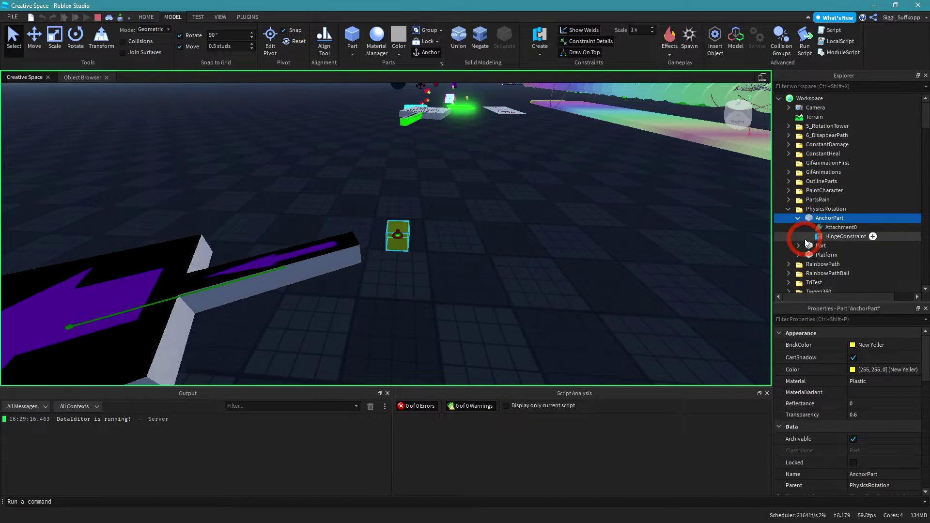
{"action": "left_click", "coordinate": [800, 245]}
{"action": "left_click", "coordinate": [830, 228]}
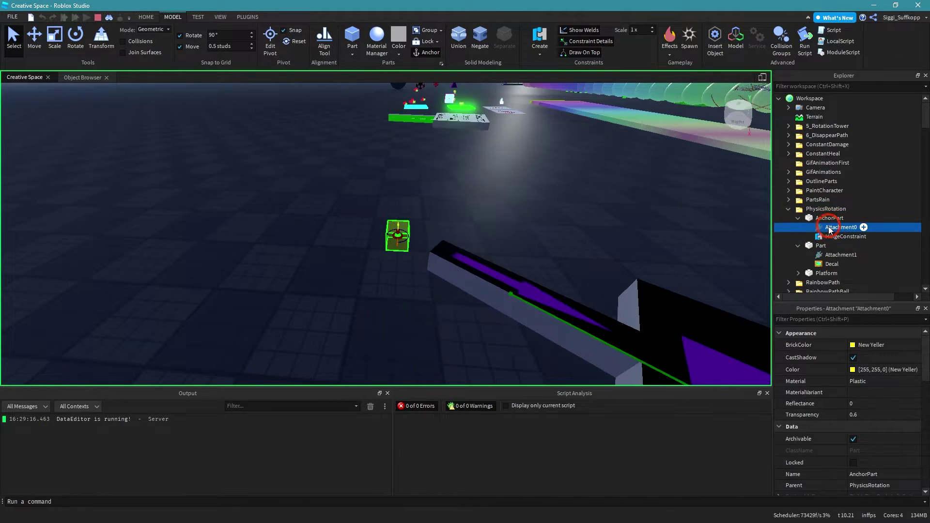
{"action": "left_click", "coordinate": [834, 255], "text": "ctrl"}
{"action": "right_click_drag", "start_coordinate": [551, 286], "coordinate": [550, 282]}
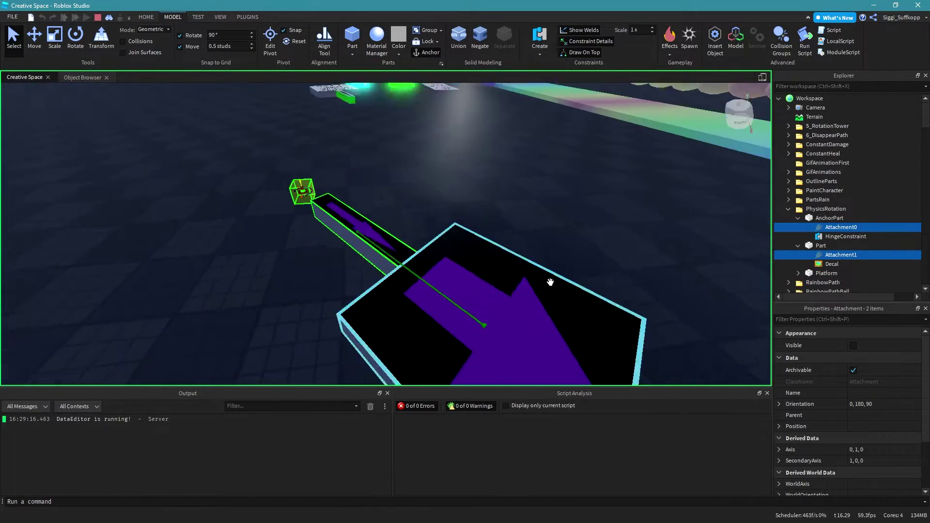
{"action": "key", "text": "a"}
{"action": "right_click_drag", "start_coordinate": [472, 178], "coordinate": [471, 178]}
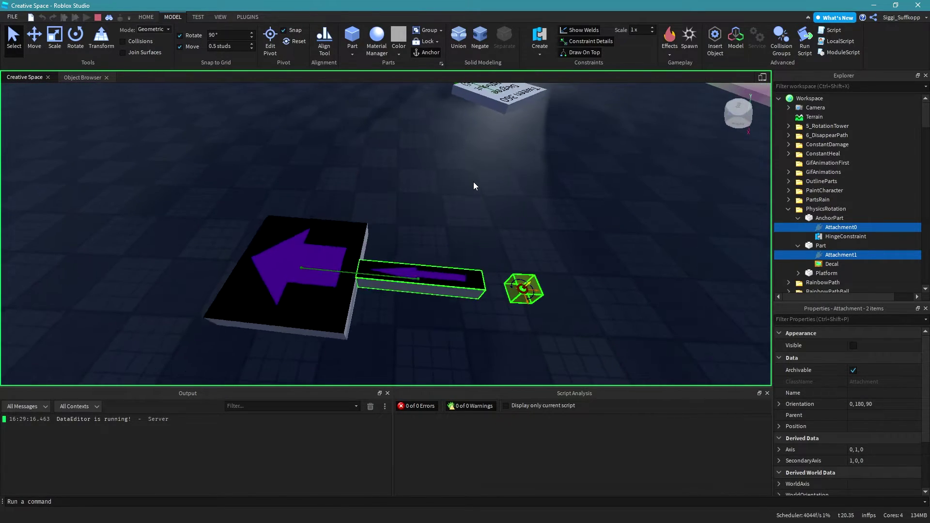
{"action": "right_click_drag", "start_coordinate": [338, 242], "coordinate": [337, 242]}
{"action": "key", "text": "s"}
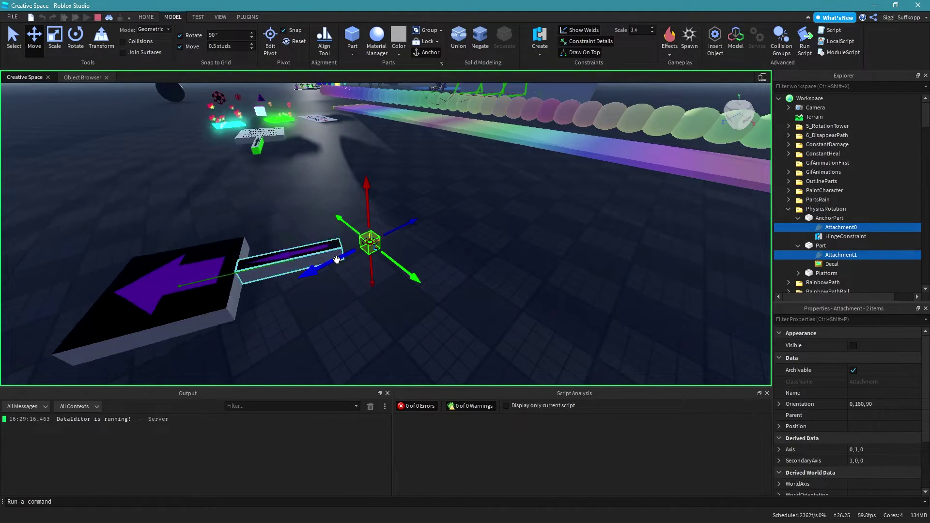
Move Attachment0 and Attachment1 together away from AnchorPart in the running simulation and watch the bar and Platform rotate about the shifted point
{"action": "left_click_drag", "start_coordinate": [330, 265], "coordinate": [300, 282]}
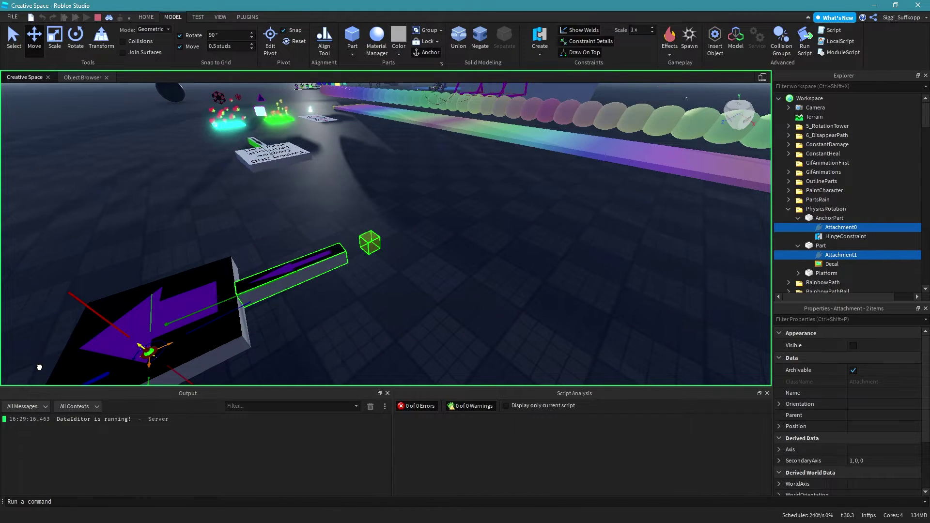
{"action": "left_click_drag", "start_coordinate": [39, 367], "coordinate": [41, 367]}
{"action": "key", "text": "s"}
{"action": "right_click_drag", "start_coordinate": [362, 341], "coordinate": [370, 341]}
{"action": "key", "text": "w"}
{"action": "key", "text": "s"}
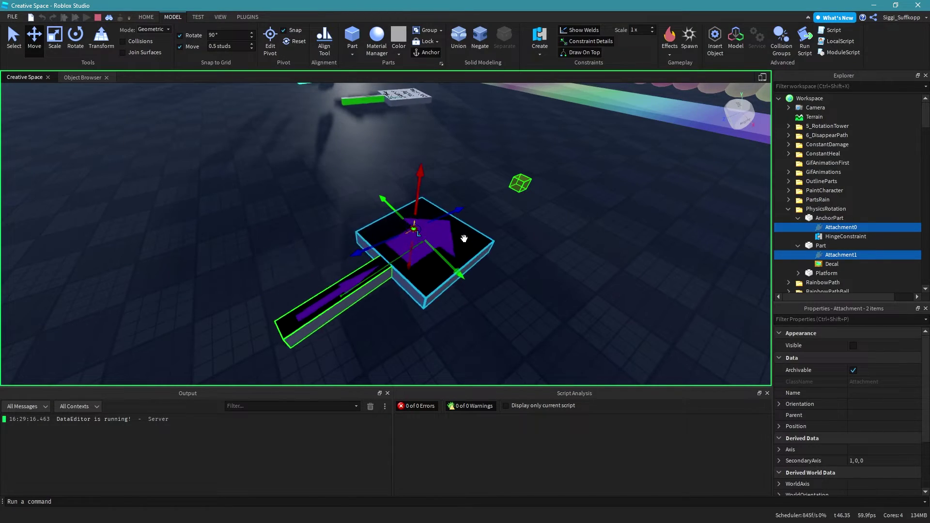
{"action": "right_click_drag", "start_coordinate": [502, 263], "coordinate": [502, 262]}
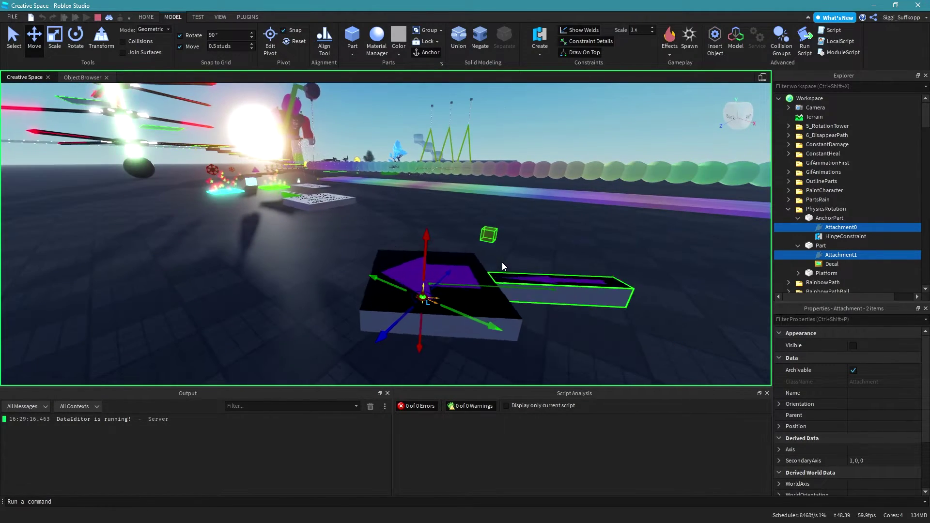
{"action": "scroll", "coordinate": [500, 264], "scroll_direction": "down", "scroll_amount": 3}
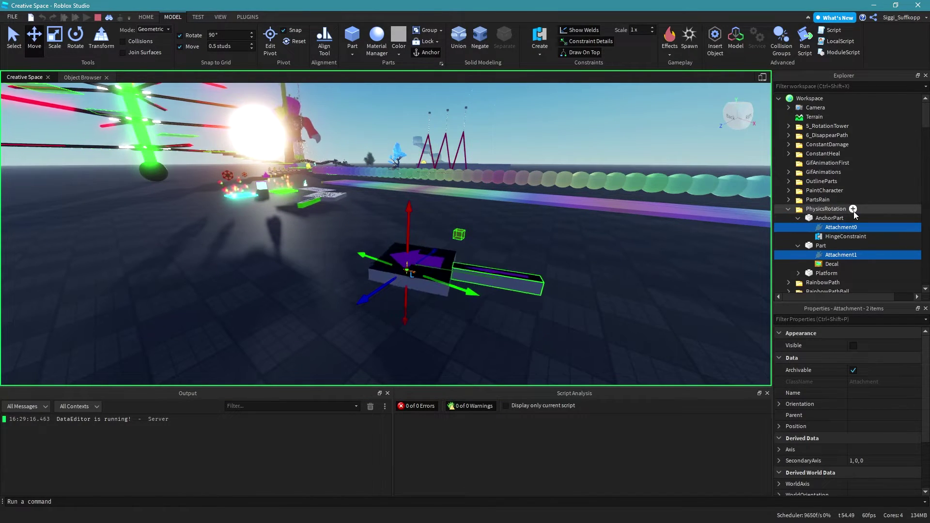
Insert a new Part into the PhysicsRotation folder in the running simulation
{"action": "left_click", "coordinate": [853, 209]}
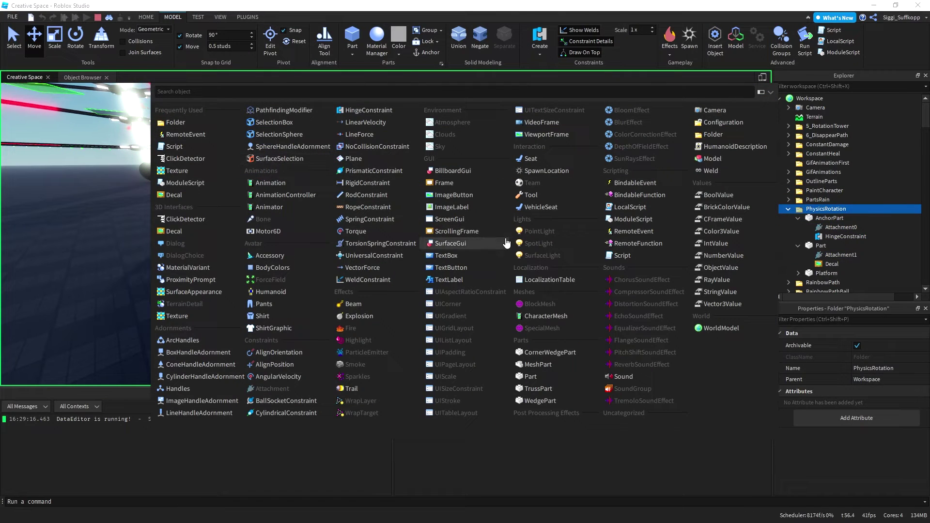
{"action": "left_click", "coordinate": [532, 377]}
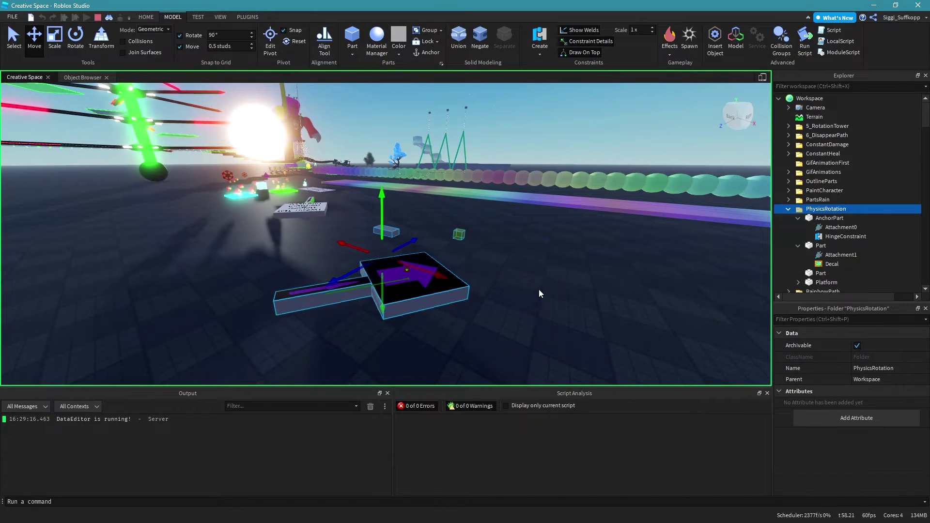